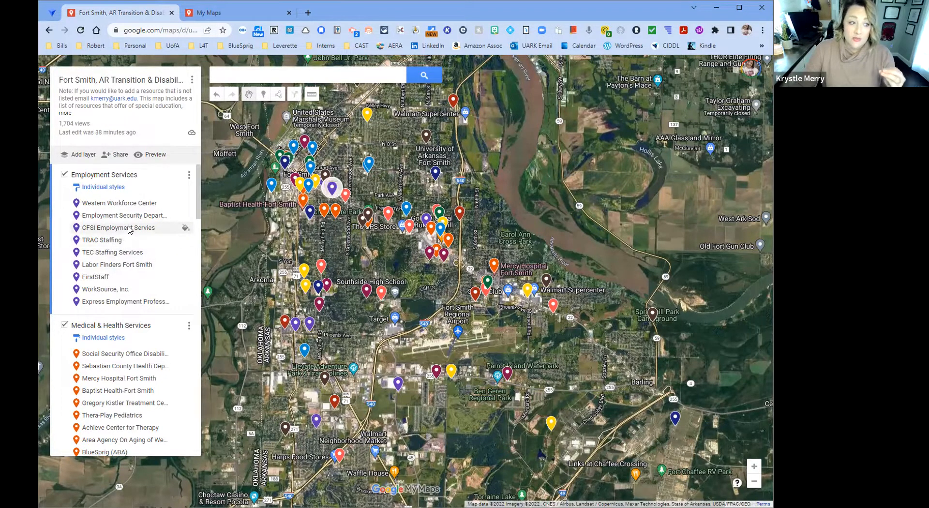
# - Look through the map's layers and the resources listed in each, from Employment Services down to Veteran Services
pyautogui.scroll(-3, 129, 229)
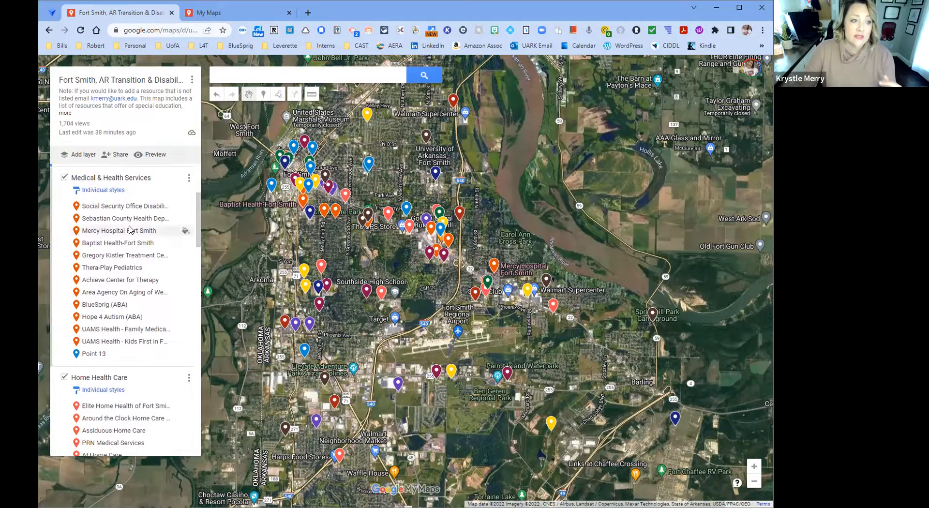
pyautogui.scroll(-2, 133, 235)
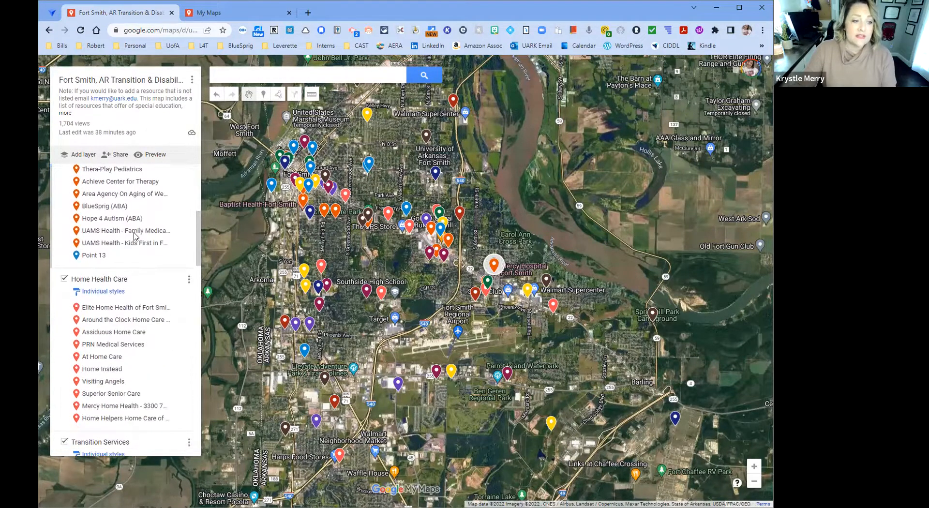
pyautogui.scroll(-1, 135, 239)
pyautogui.scroll(-5, 136, 239)
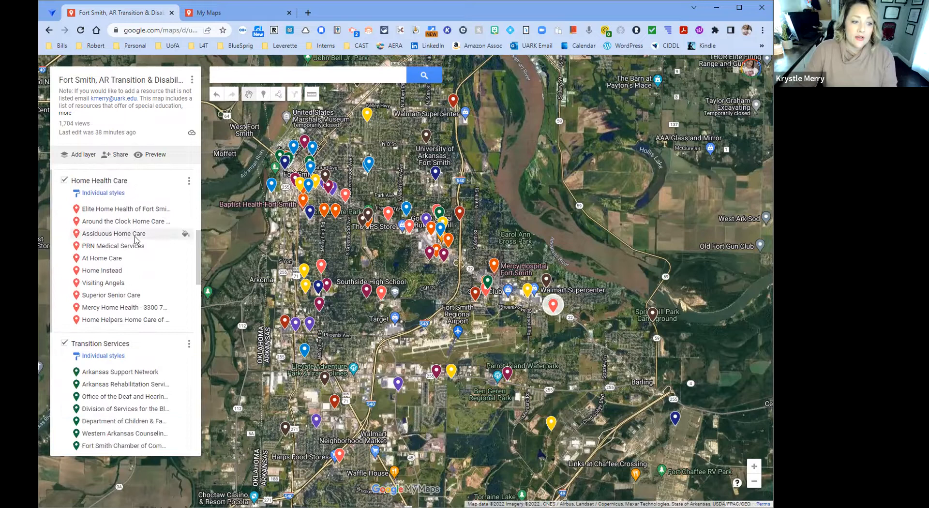
pyautogui.scroll(-4, 135, 247)
pyautogui.scroll(-4, 135, 252)
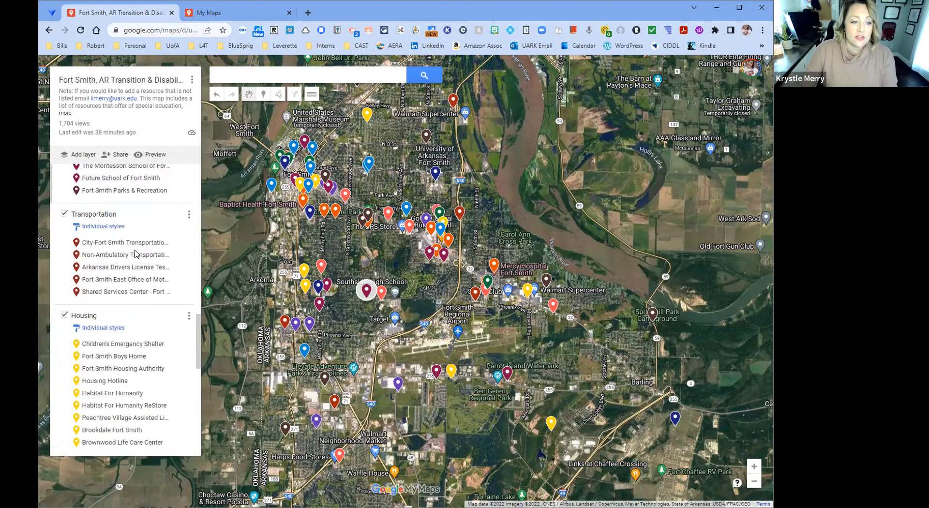
pyautogui.scroll(-6, 135, 252)
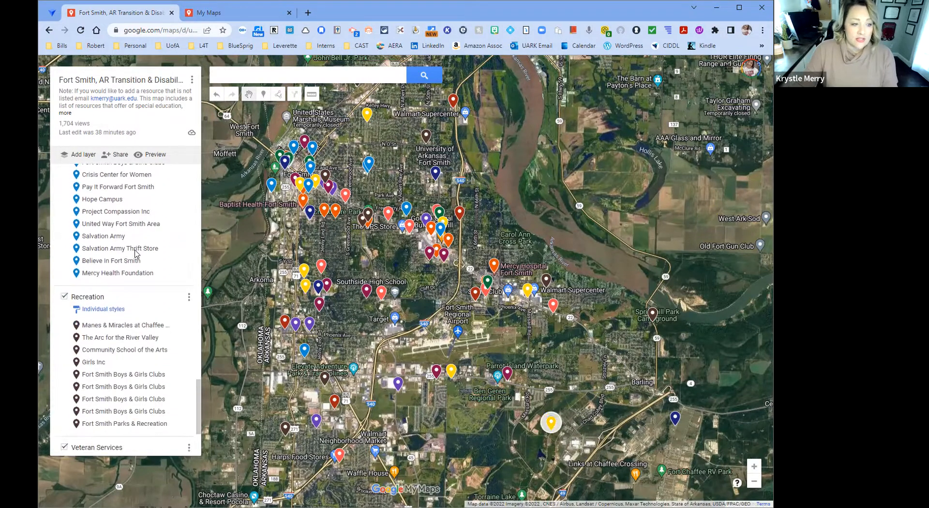
pyautogui.scroll(-3, 135, 252)
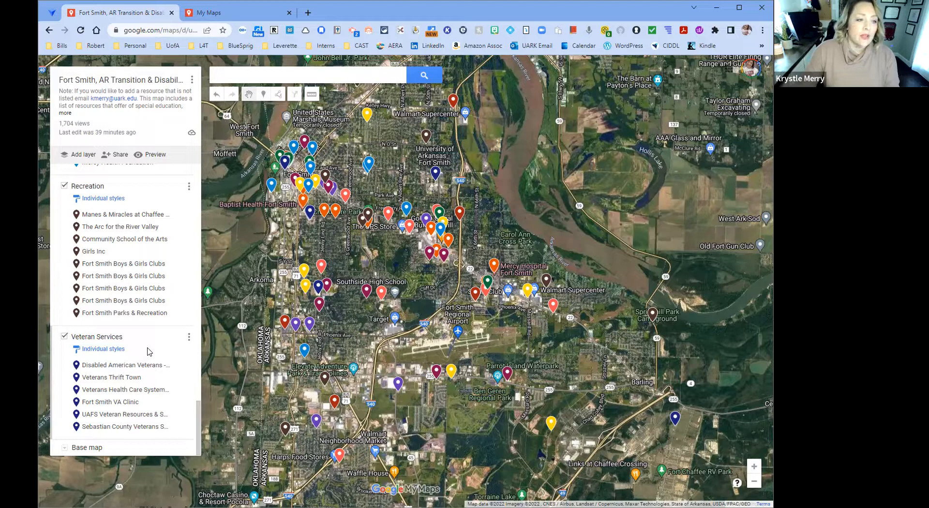
pyautogui.scroll(5, 145, 347)
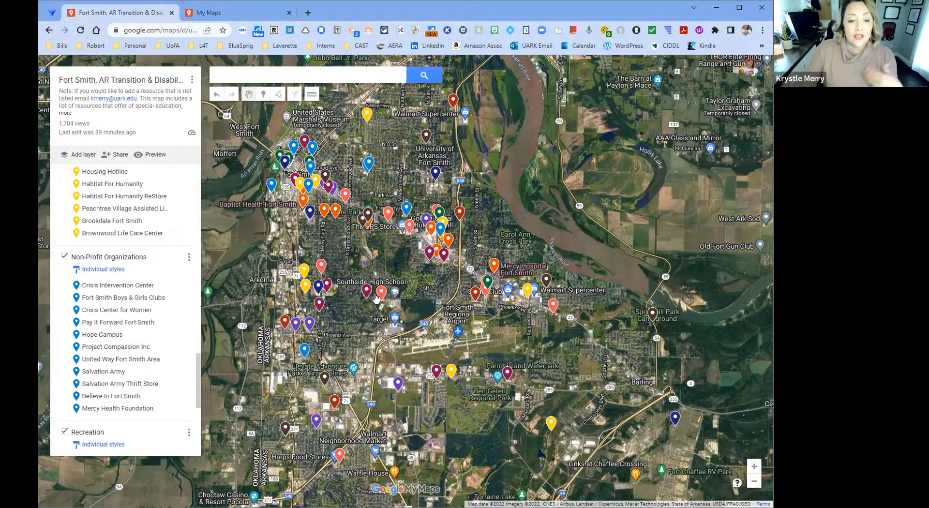
# - Open the details of the Visiting Angels marker near Southside High School on the map
pyautogui.scroll(1, 377, 293)
pyautogui.scroll(2, 377, 293)
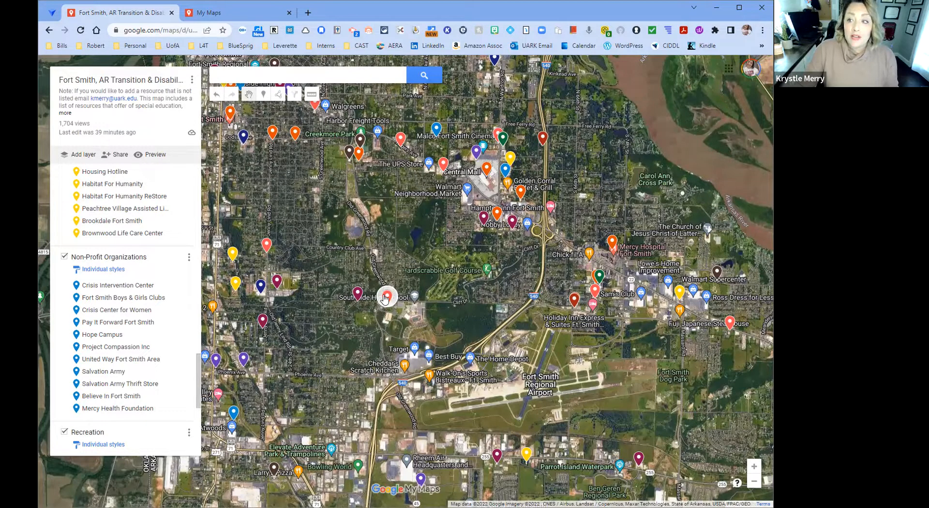
pyautogui.click(386, 298)
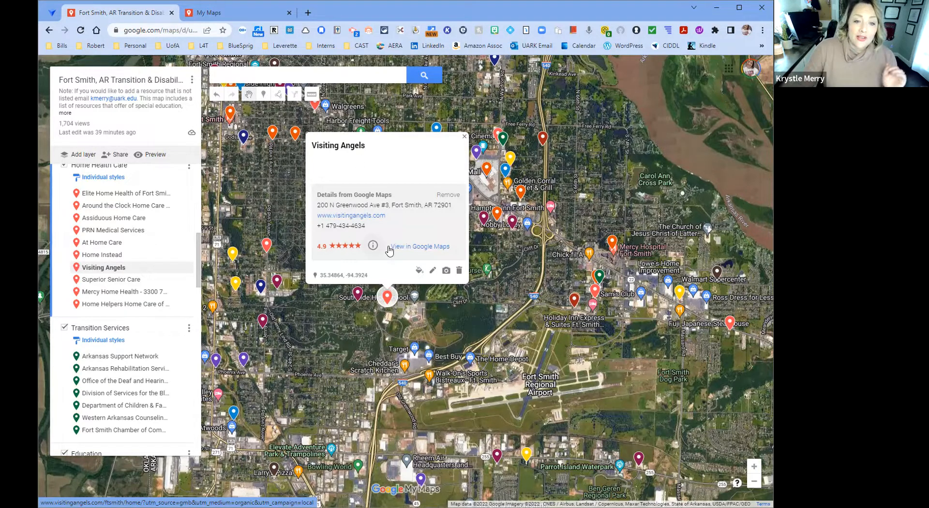
# - Edit the Visiting Angels place and enter a description naming a contact person followed by the placeholder "#######"
pyautogui.click(433, 274)
pyautogui.click(321, 163)
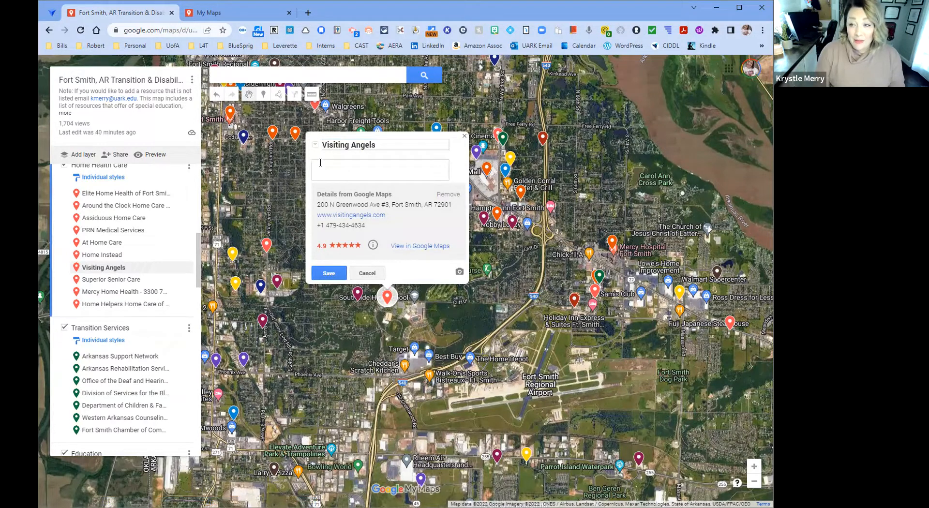
pyautogui.write('C')
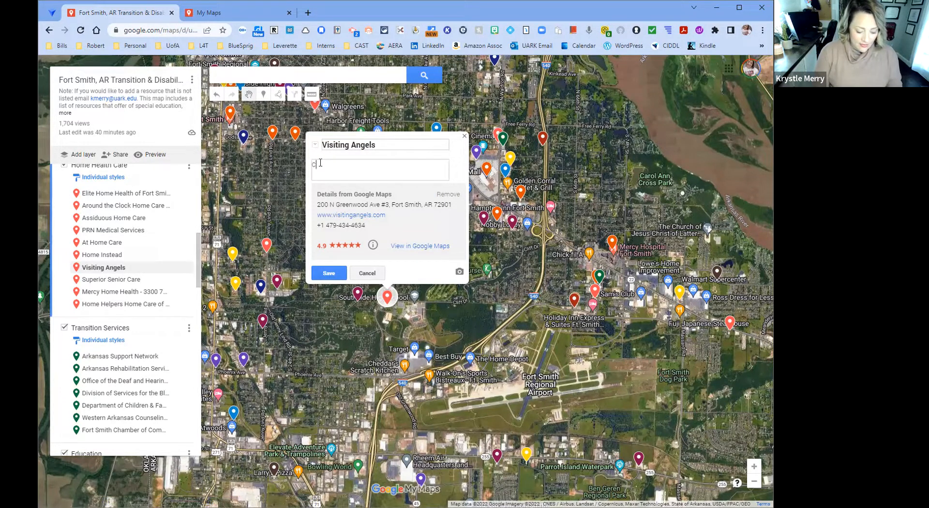
pyautogui.write('ontact ')
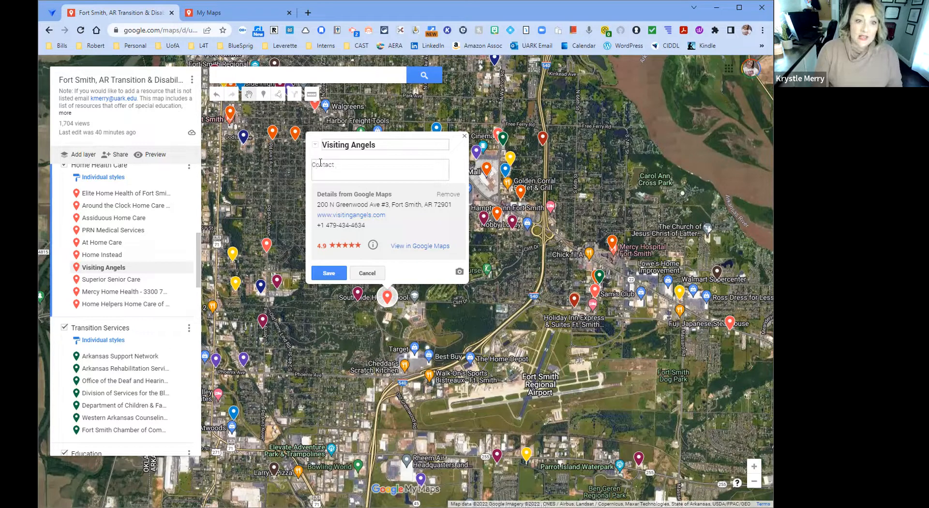
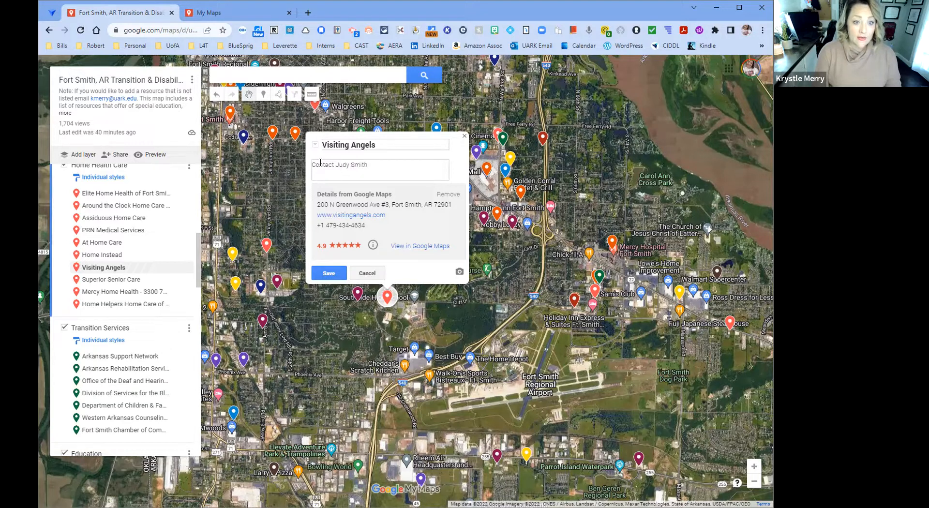
pyautogui.write(' at')
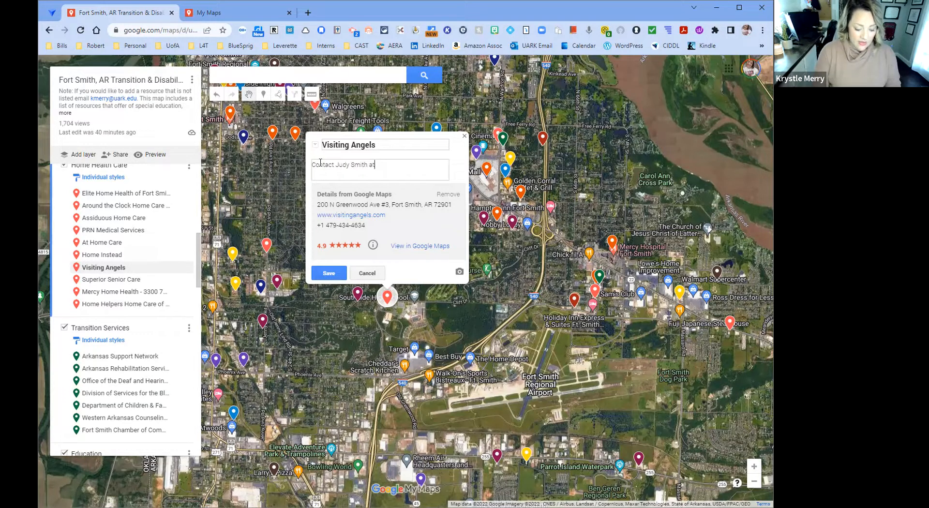
pyautogui.write(' #######')
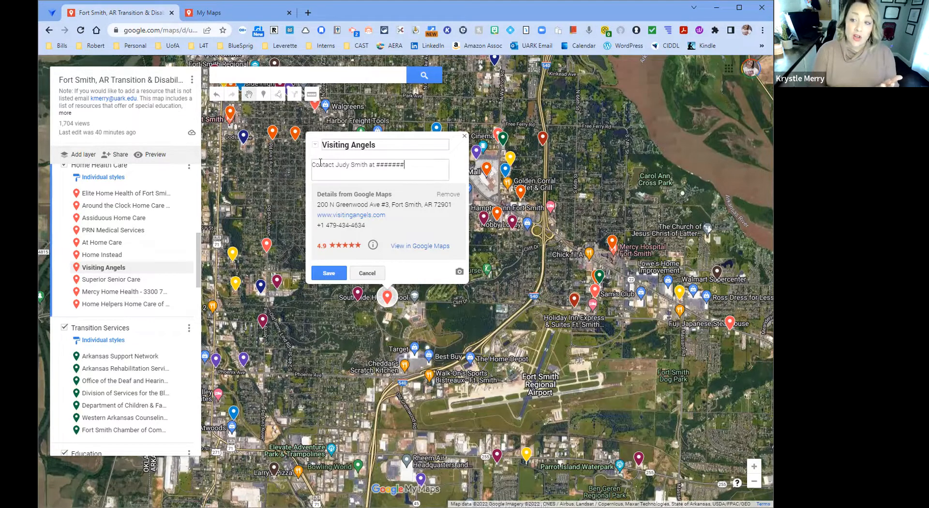
# - Replace the description with "This is a great service for home health care for students and young adults with disabilities."
pyautogui.press('BackSpace')
pyautogui.press('BackSpace')
pyautogui.press('BackSpace')
pyautogui.press('BackSpace')
pyautogui.press('BackSpace')
pyautogui.press('BackSpace')
pyautogui.press('BackSpace')
pyautogui.press('BackSpace')
pyautogui.press('BackSpace')
pyautogui.press('BackSpace')
pyautogui.press('BackSpace')
pyautogui.press('BackSpace')
pyautogui.press('BackSpace')
pyautogui.press('BackSpace')
pyautogui.press('BackSpace')
pyautogui.press('BackSpace')
pyautogui.press('BackSpace')
pyautogui.press('BackSpace')
pyautogui.press('BackSpace')
pyautogui.press('BackSpace')
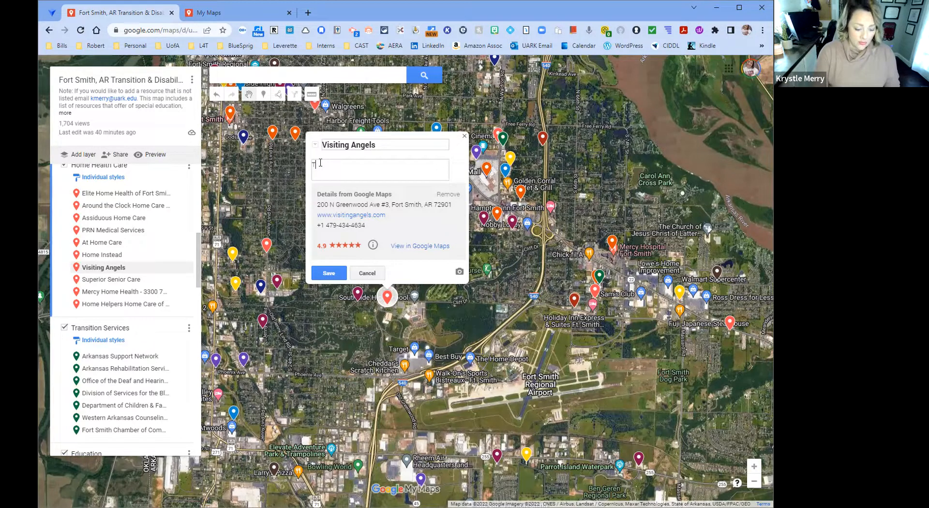
pyautogui.write('This is a great service for home hea')
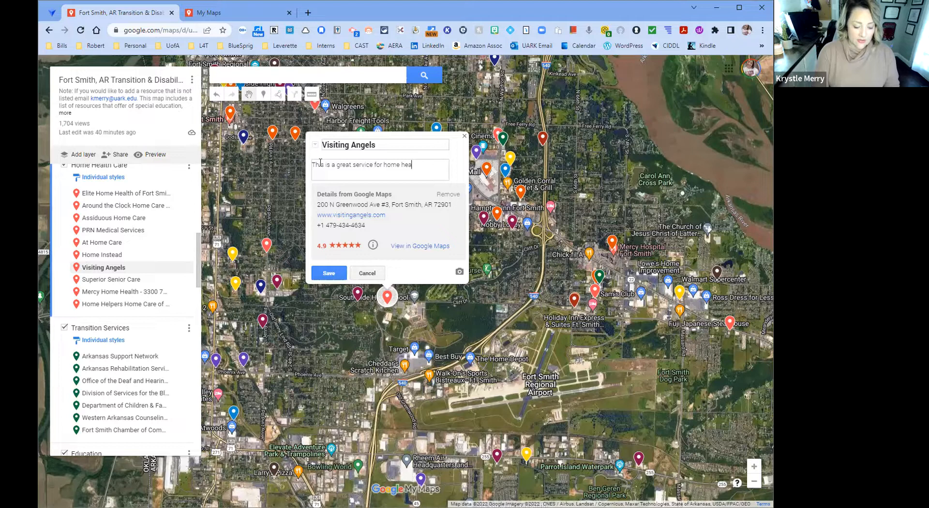
pyautogui.write('lth care for students and young adults with ')
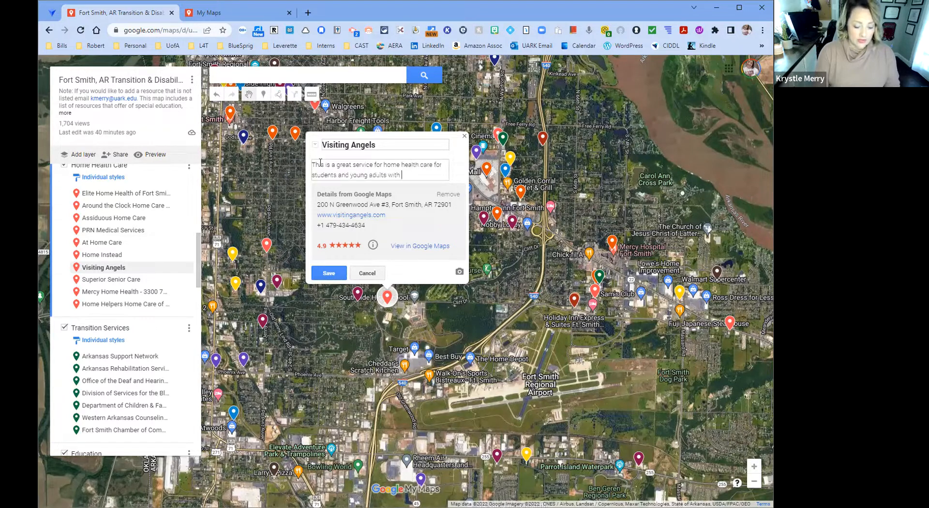
pyautogui.write('disabilities.')
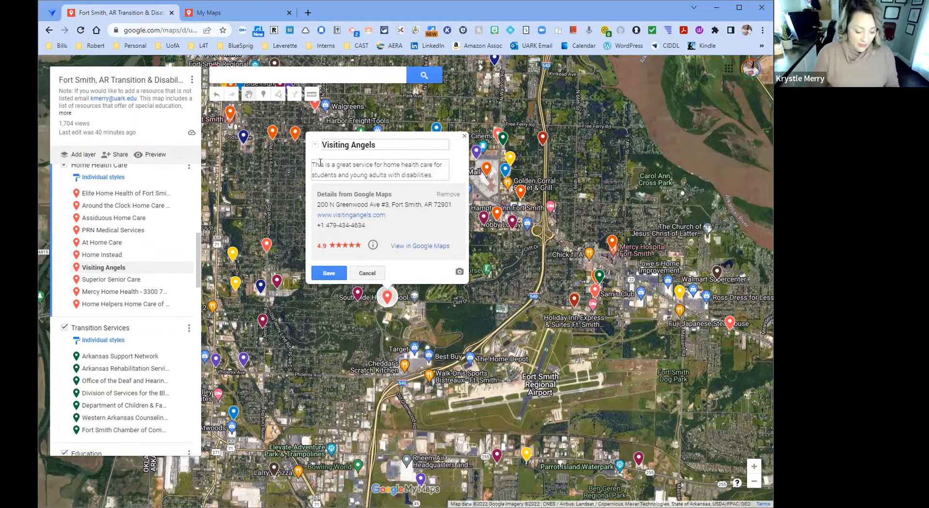
# - Clear the whole description of Visiting Angels and save the place
pyautogui.tripleClick(320, 163)
pyautogui.press('BackSpace')
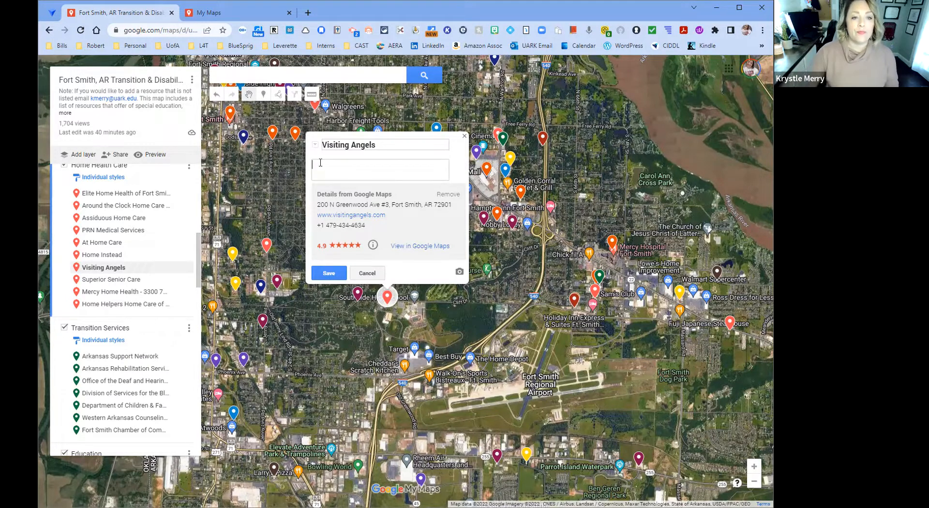
pyautogui.click(329, 274)
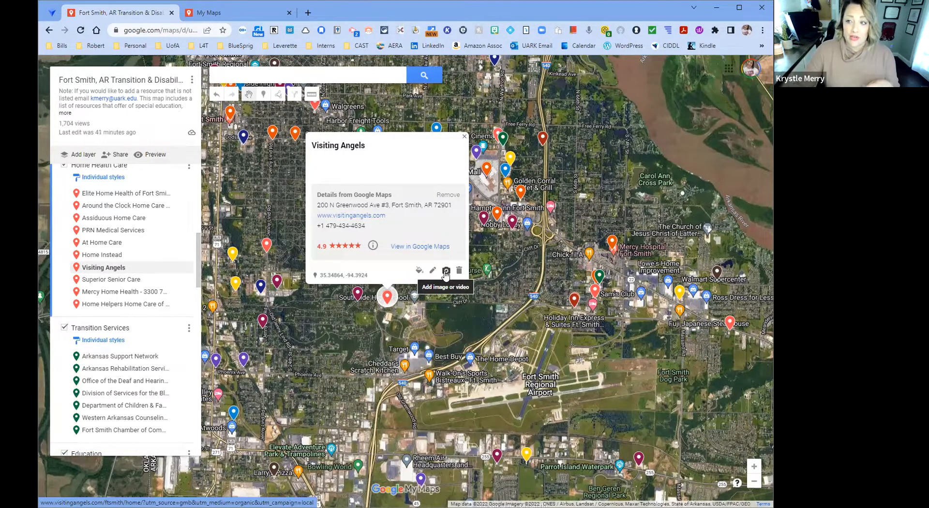
# - View the options for adding an image or video to Visiting Angels, cancel, and close the place details
pyautogui.click(446, 272)
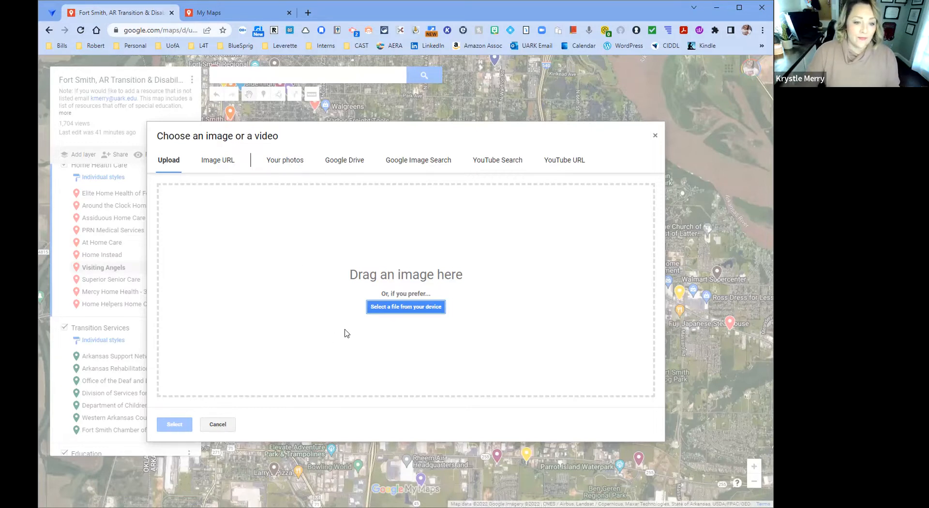
pyautogui.click(217, 426)
pyautogui.scroll(2, 117, 352)
pyautogui.scroll(4, 119, 349)
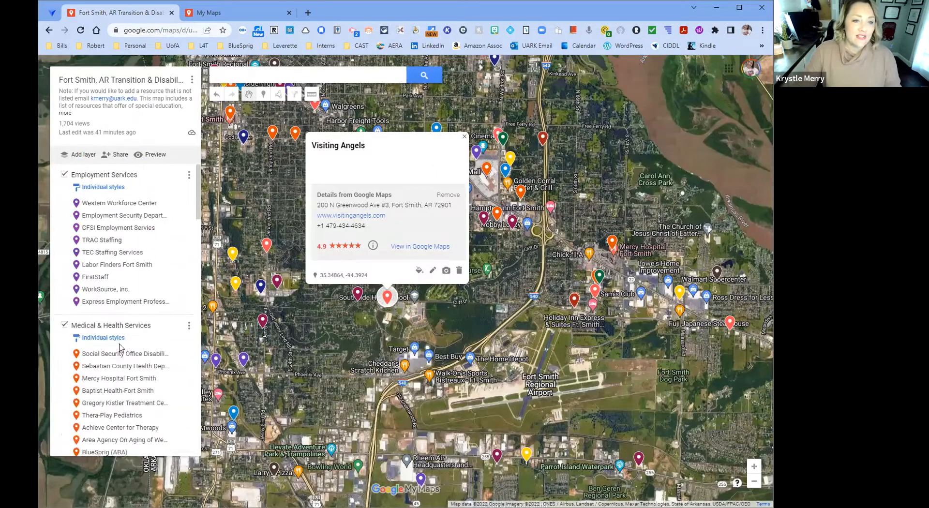
pyautogui.click(287, 194)
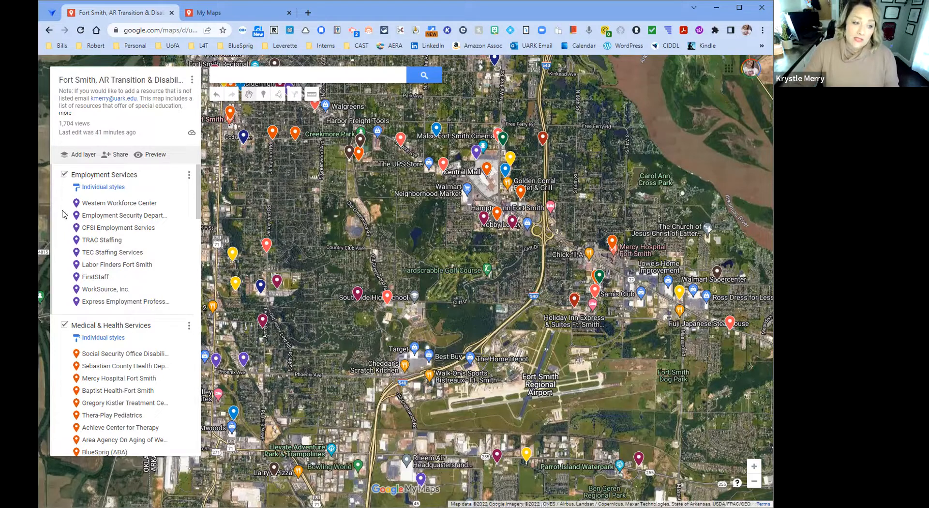
# - Hide the Medical & Health Services, Home Health Care, Transition Services and Education layers
pyautogui.click(64, 325)
pyautogui.scroll(-1, 65, 319)
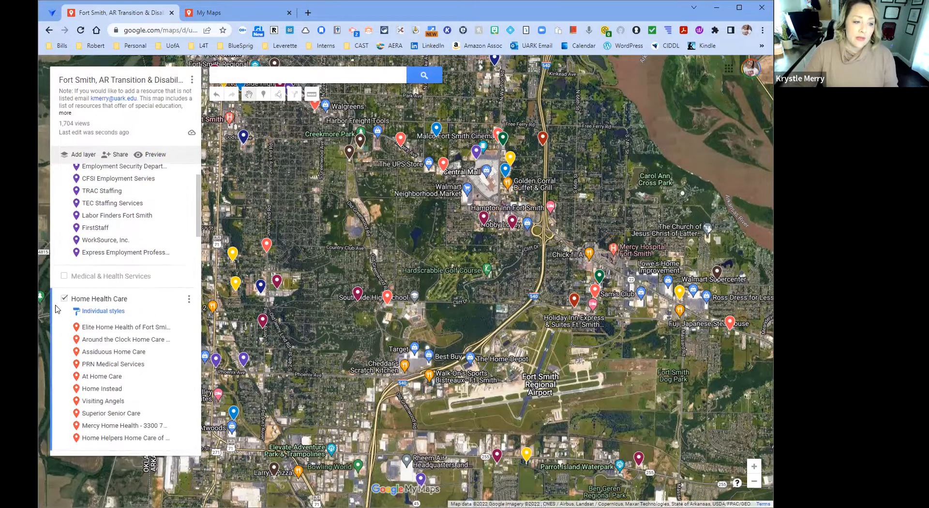
pyautogui.click(65, 299)
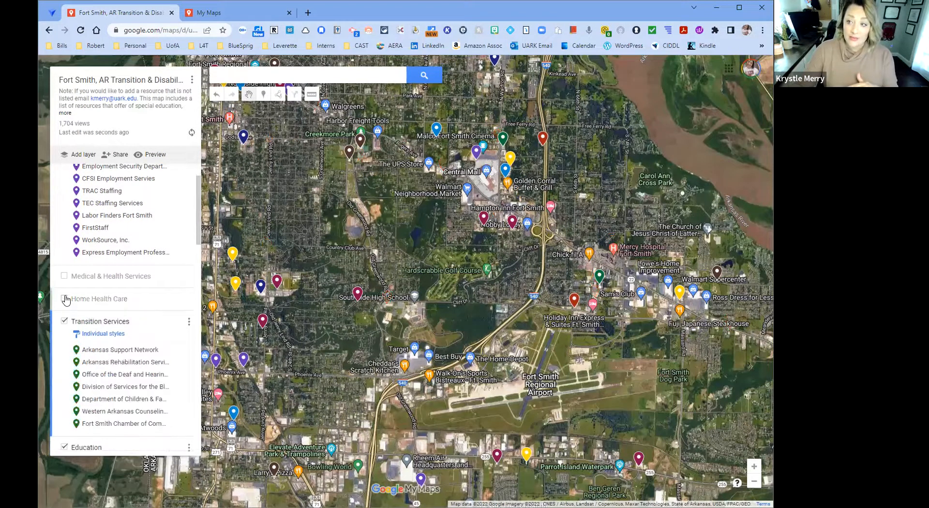
pyautogui.click(64, 323)
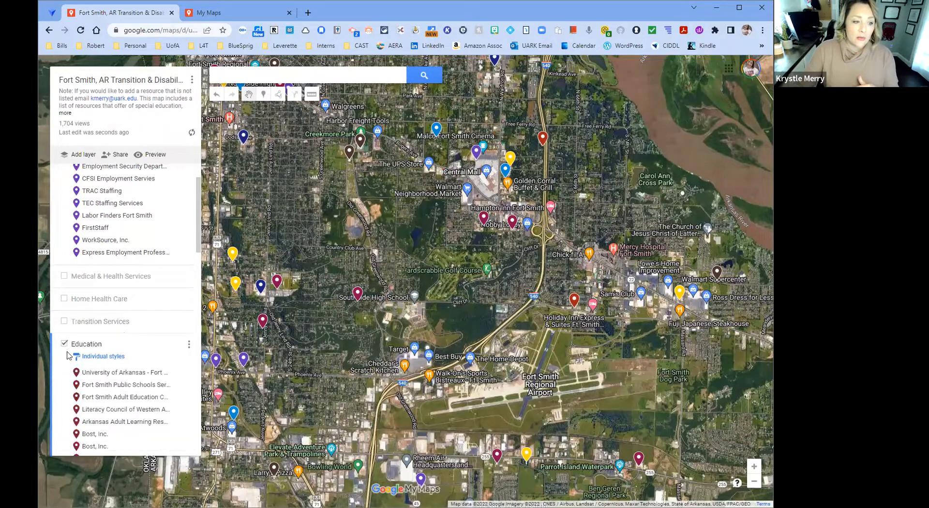
pyautogui.click(64, 344)
# - Hide the Transportation, Housing, Non-Profit Organizations, Recreation and Veteran Services layers, leaving Employment Services shown
pyautogui.scroll(-3, 61, 309)
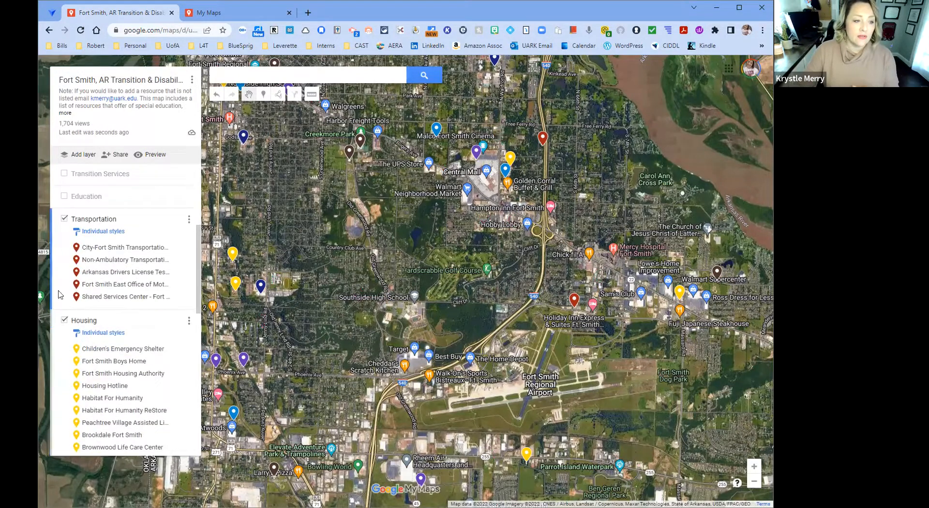
pyautogui.click(64, 219)
pyautogui.click(65, 242)
pyautogui.click(64, 264)
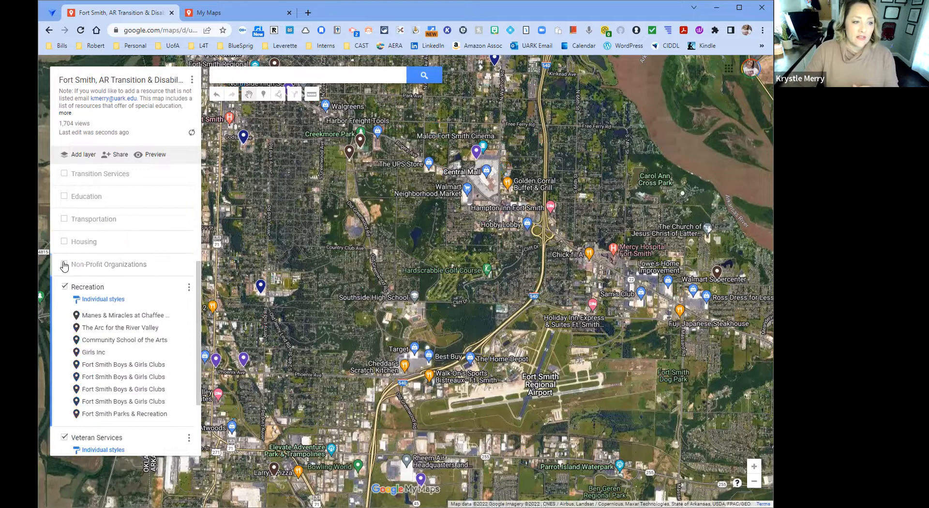
pyautogui.scroll(-2, 68, 223)
pyautogui.click(64, 189)
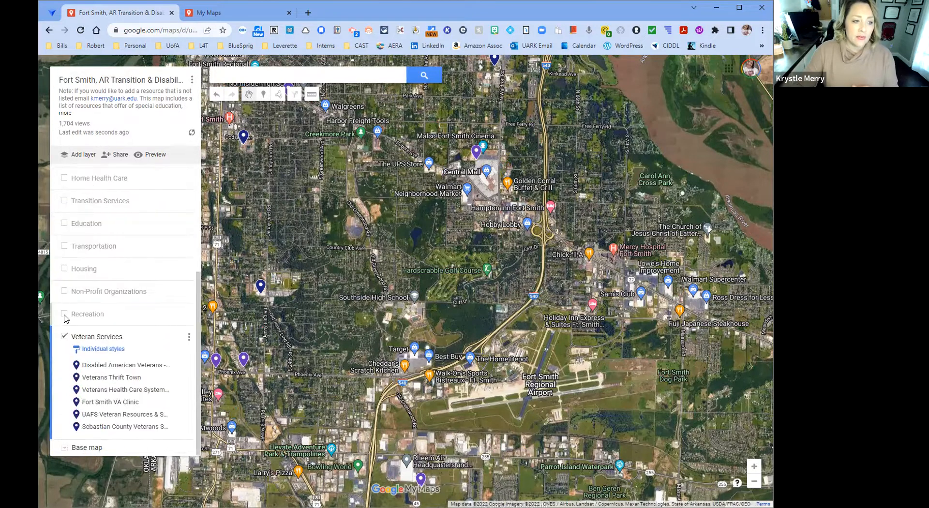
pyautogui.click(65, 336)
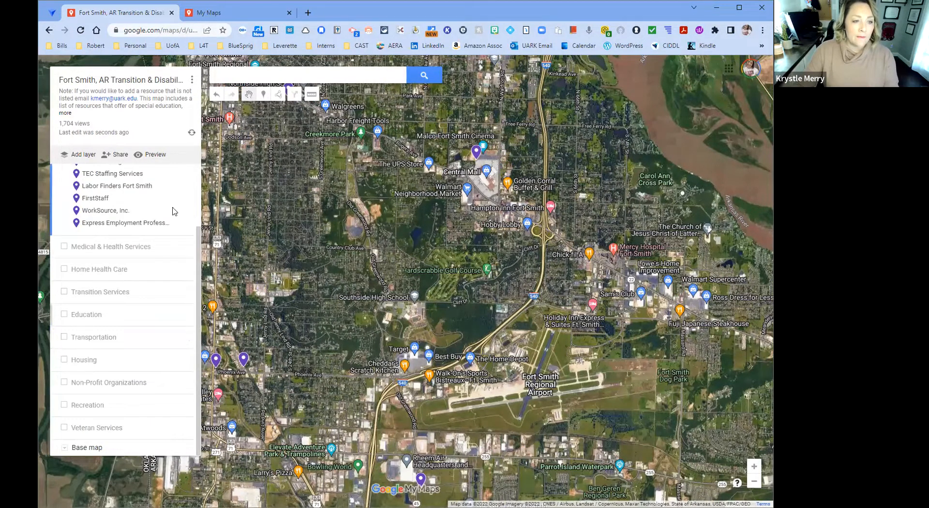
# - Open the sharing settings of the Fort Smith map to review its link and visibility options
pyautogui.scroll(-3, 346, 263)
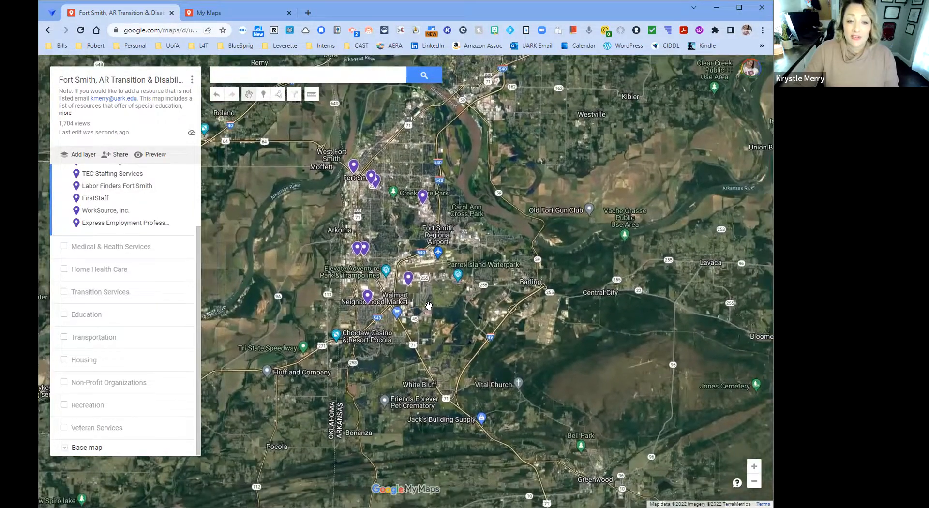
pyautogui.moveTo(457, 297); pyautogui.dragTo(567, 385)
pyautogui.scroll(1, 433, 304)
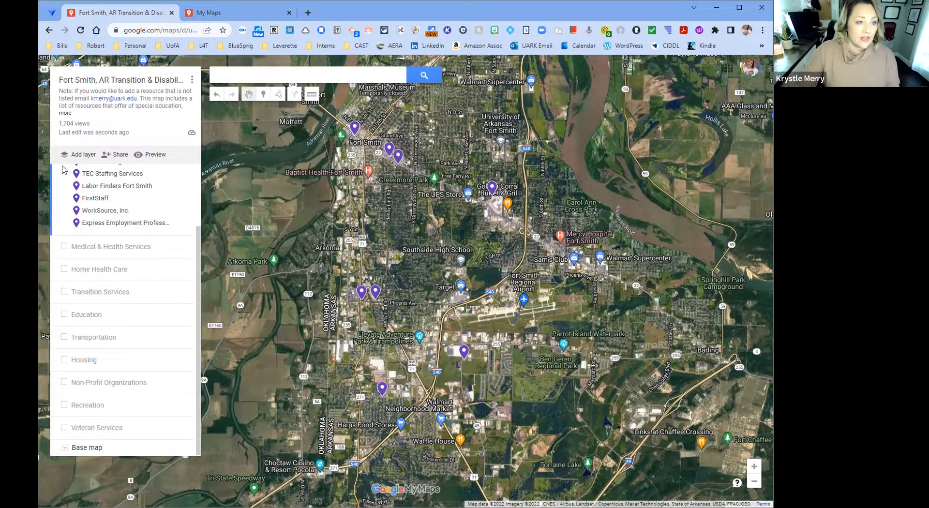
pyautogui.click(119, 155)
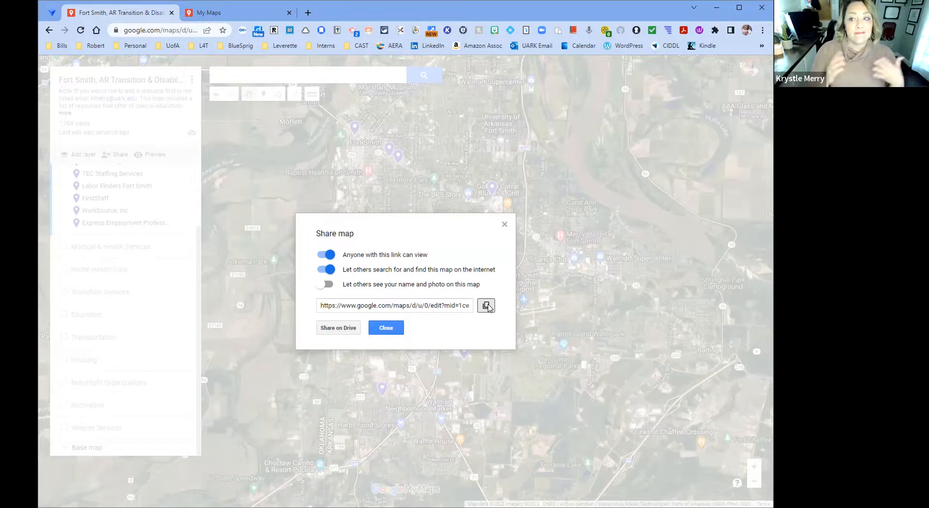
# - Close the sharing settings of the Fort Smith map and hide the Employment Services layer
pyautogui.click(391, 328)
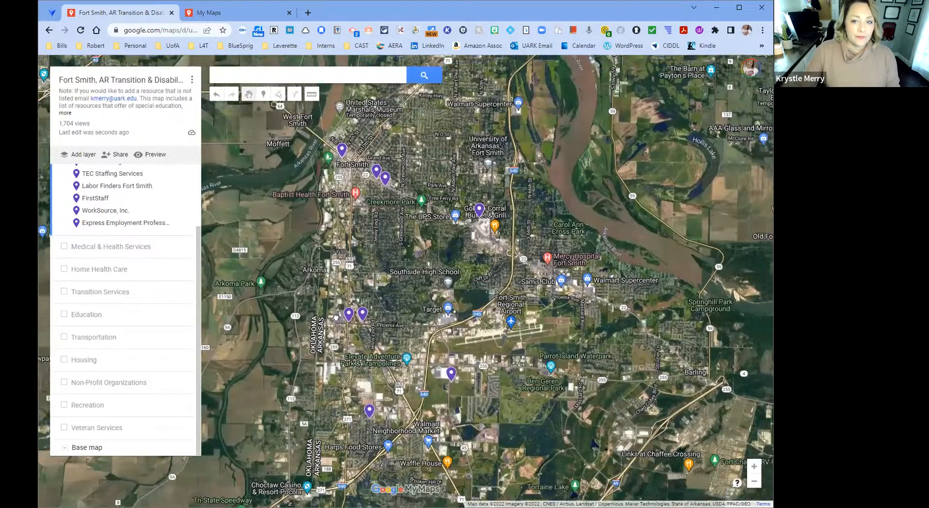
pyautogui.moveTo(335, 317); pyautogui.dragTo(311, 329)
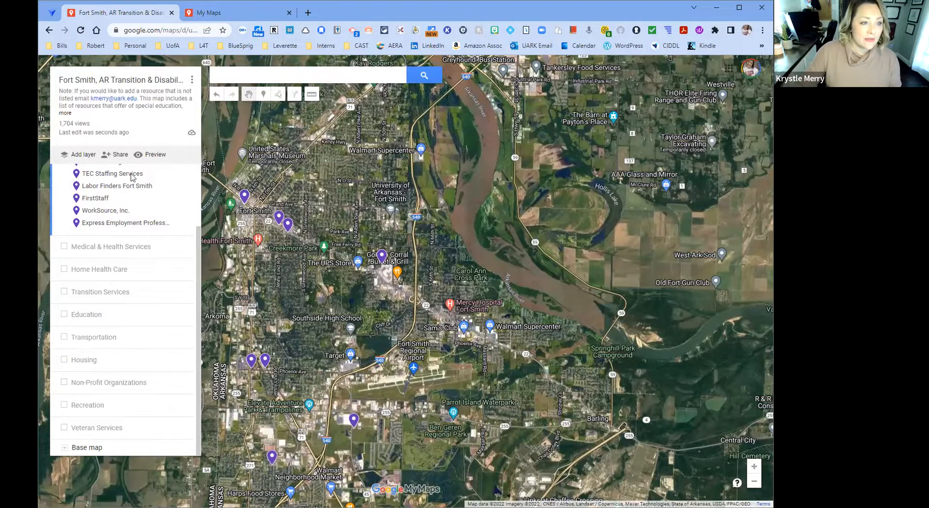
pyautogui.scroll(2, 134, 179)
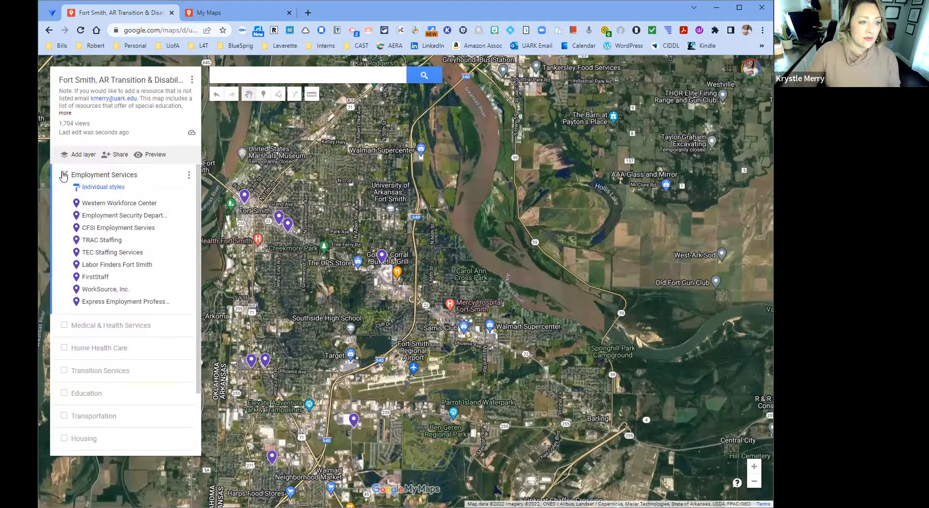
pyautogui.click(63, 175)
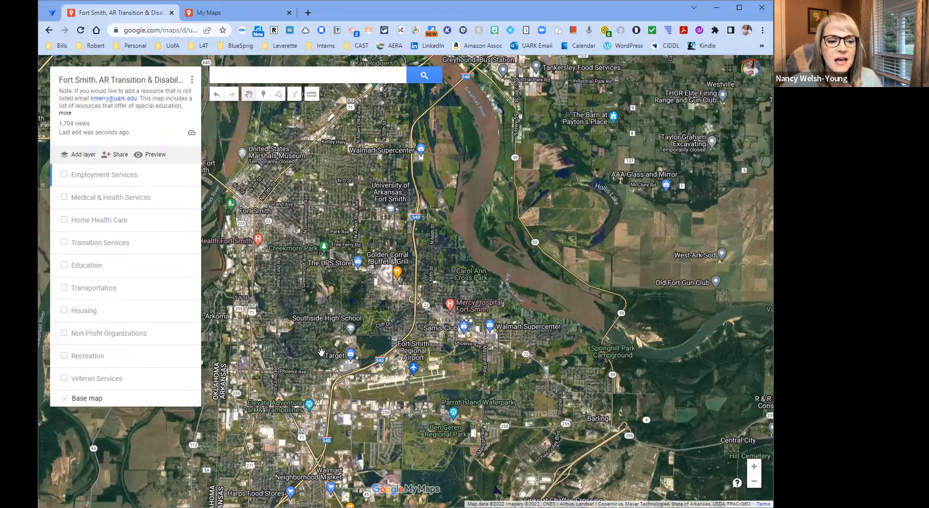
# - Show the Employment Services, Medical & Health Services, Home Health Care and Transition Services layers on the map
pyautogui.moveTo(313, 338); pyautogui.dragTo(342, 319)
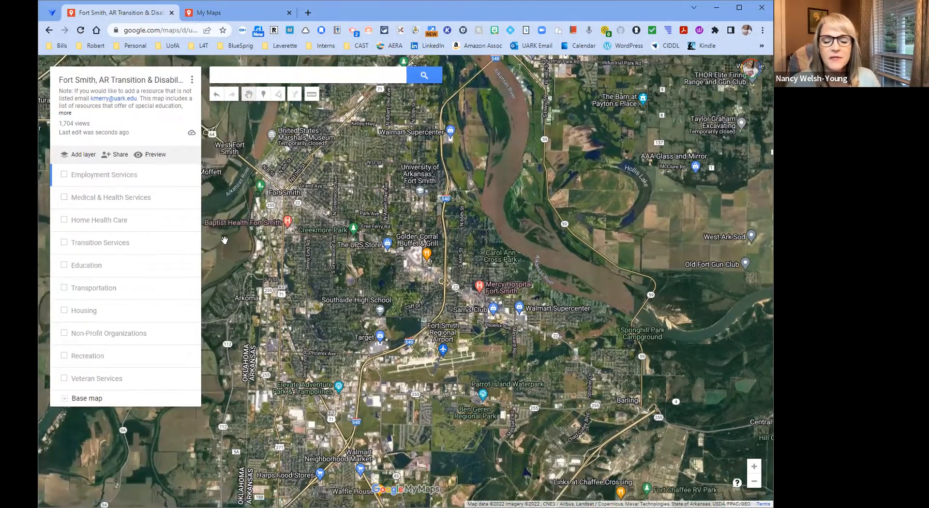
pyautogui.click(64, 174)
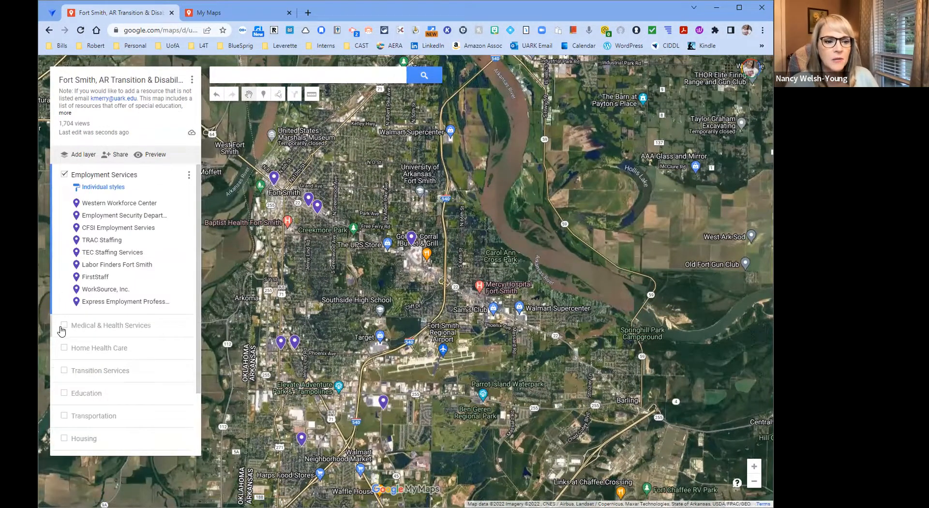
pyautogui.click(64, 325)
pyautogui.scroll(-4, 66, 334)
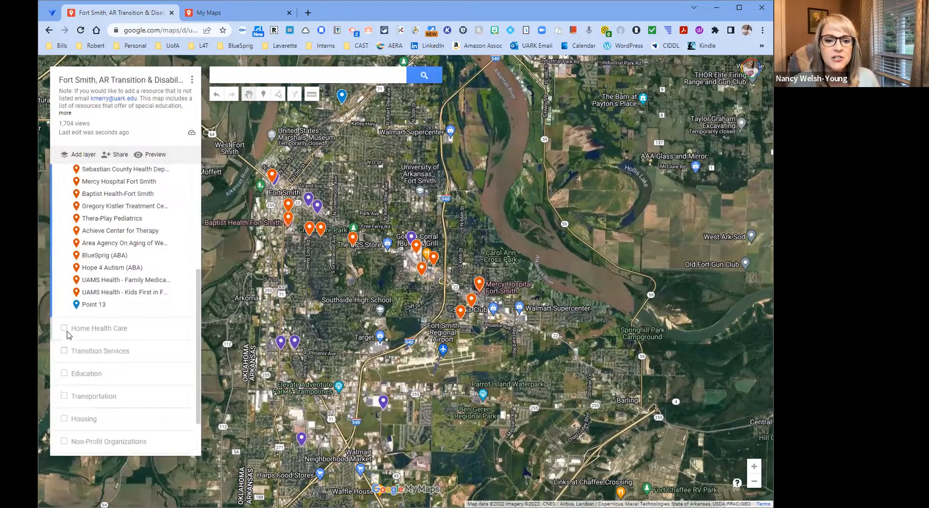
pyautogui.click(64, 328)
pyautogui.scroll(-4, 200, 345)
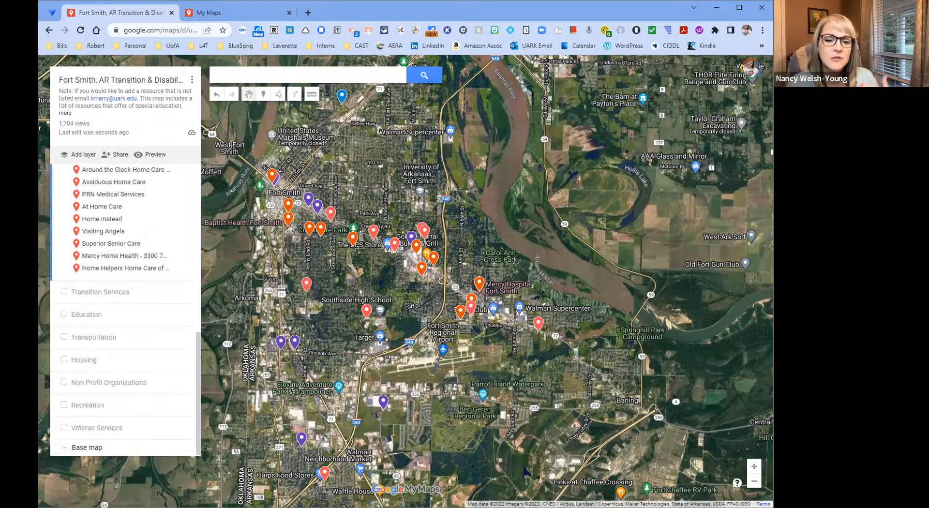
pyautogui.click(64, 292)
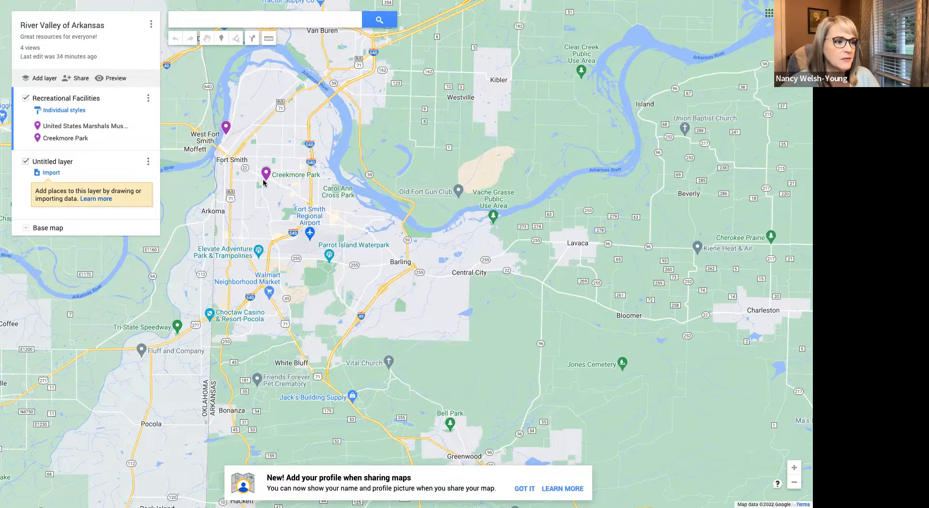
# - Search the River Valley of Arkansas map for "autism therapy" places near the current view around Fort Smith
pyautogui.scroll(-4, 264, 183)
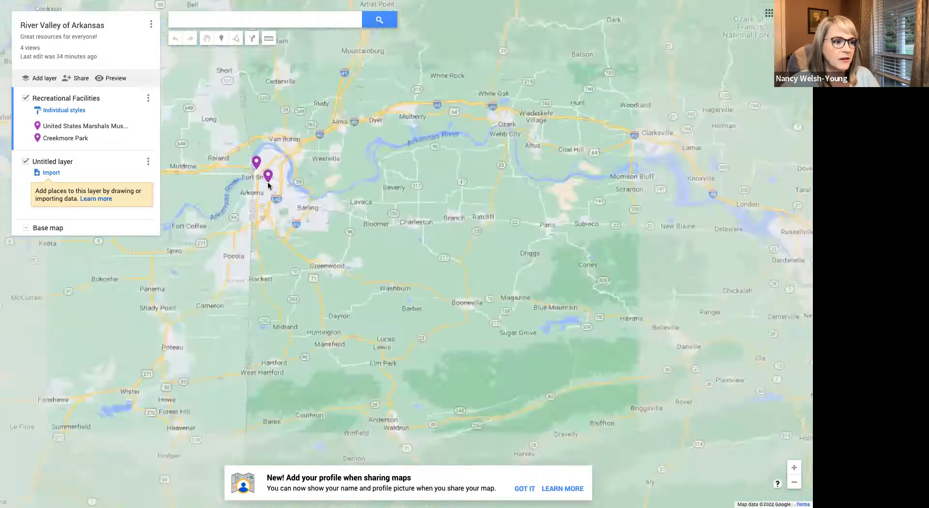
pyautogui.scroll(5, 268, 184)
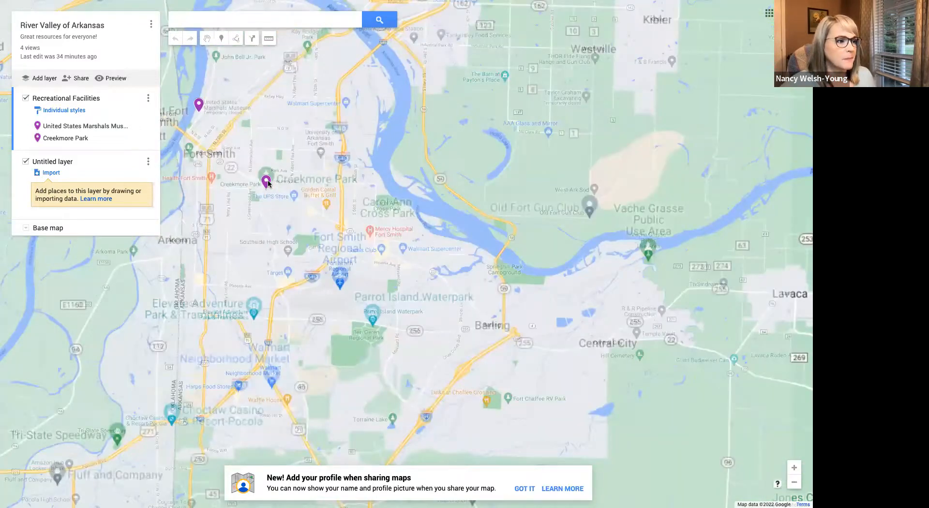
pyautogui.scroll(-1, 268, 183)
pyautogui.scroll(1, 268, 183)
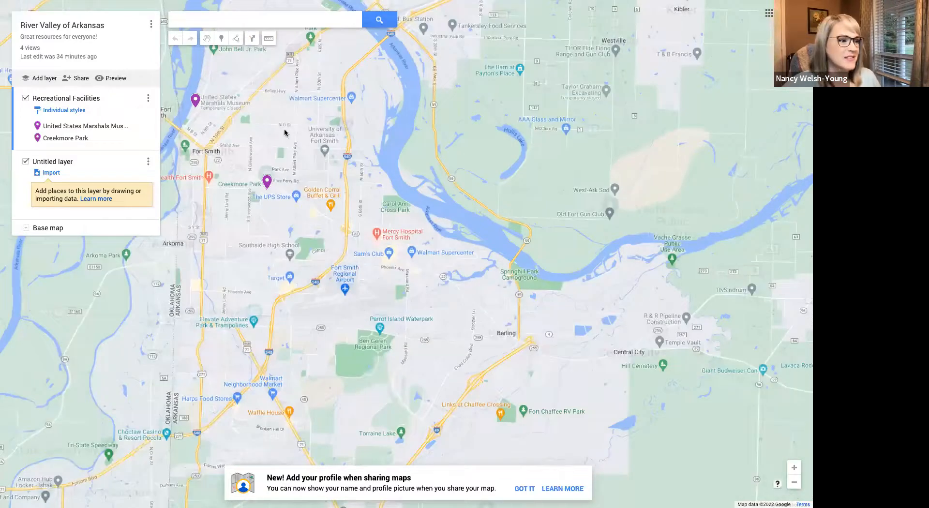
pyautogui.moveTo(295, 127); pyautogui.dragTo(319, 205)
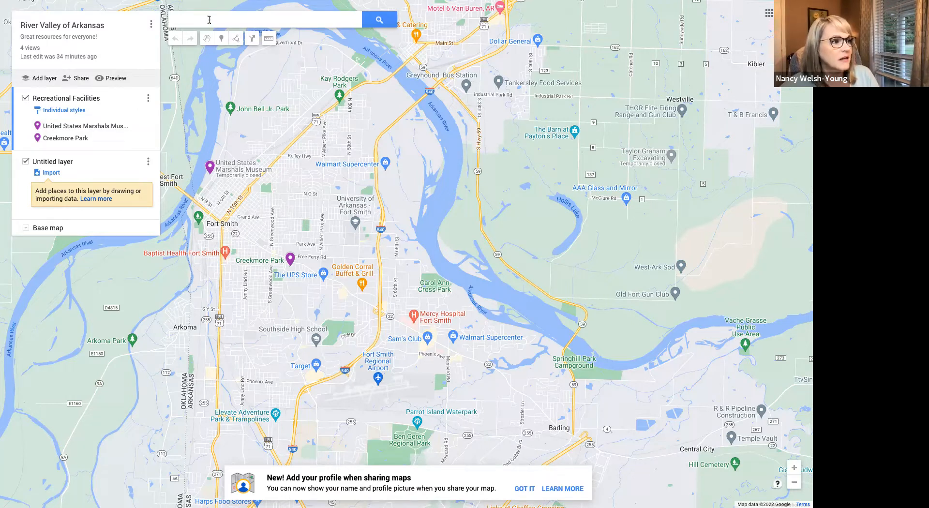
pyautogui.click(151, 26)
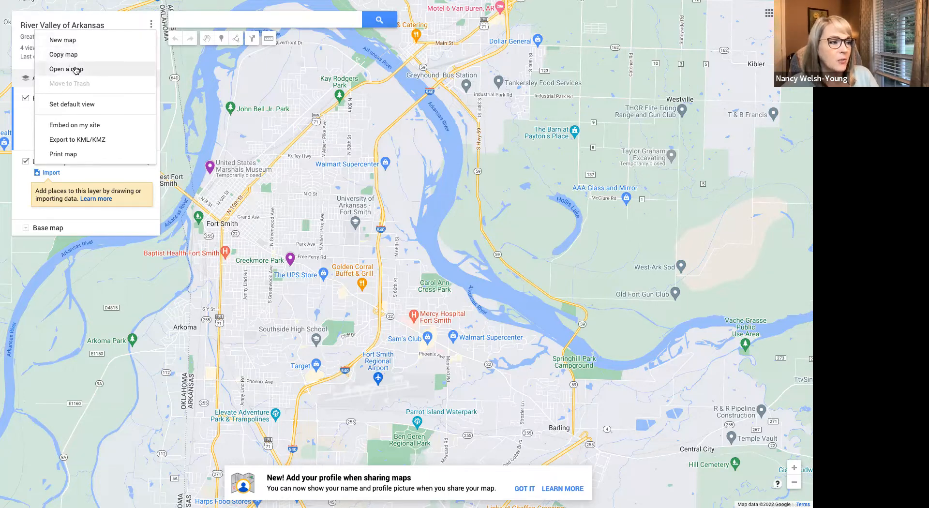
pyautogui.click(221, 20)
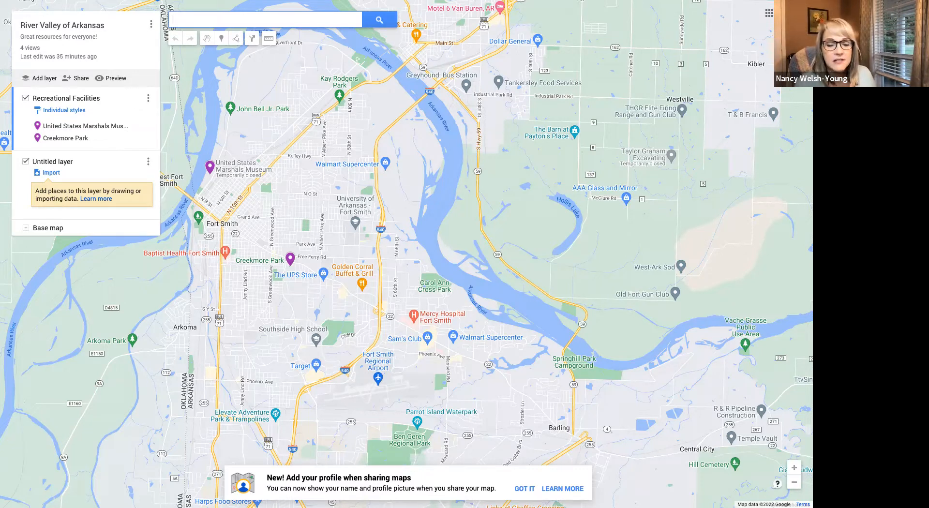
pyautogui.write('autism therapy')
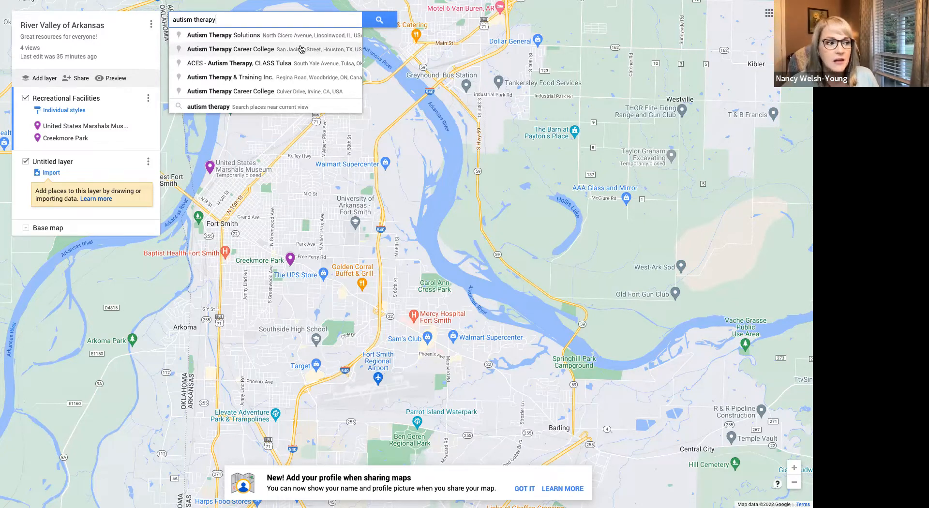
pyautogui.click(281, 106)
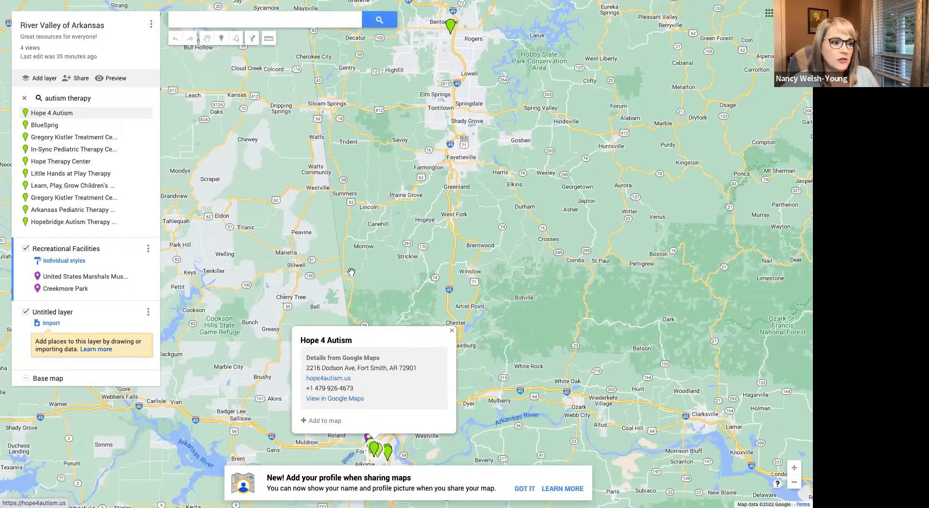
# - Examine the autism therapy results around Fort Smith, viewing a Gregory Kistler Treatment Center entry and Little Hands at Play Therapy, and close the details
pyautogui.scroll(-1, 352, 275)
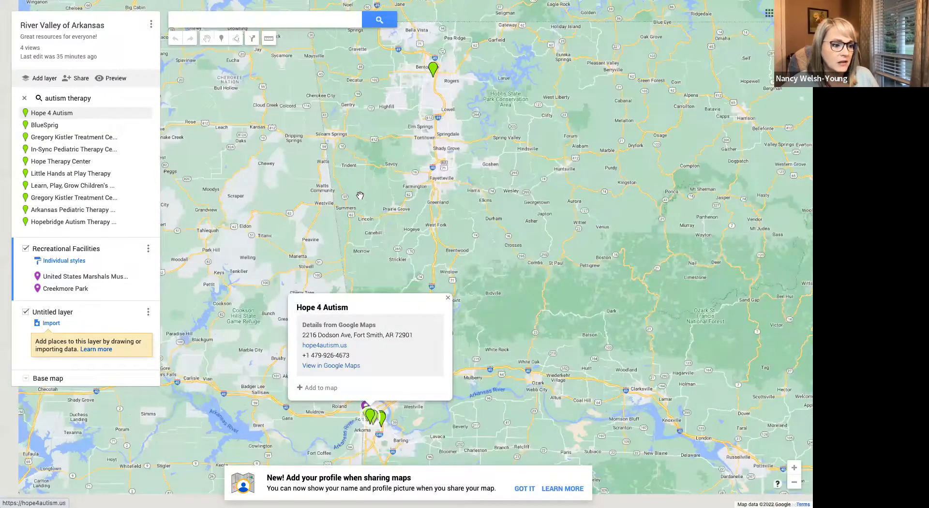
pyautogui.scroll(3, 380, 280)
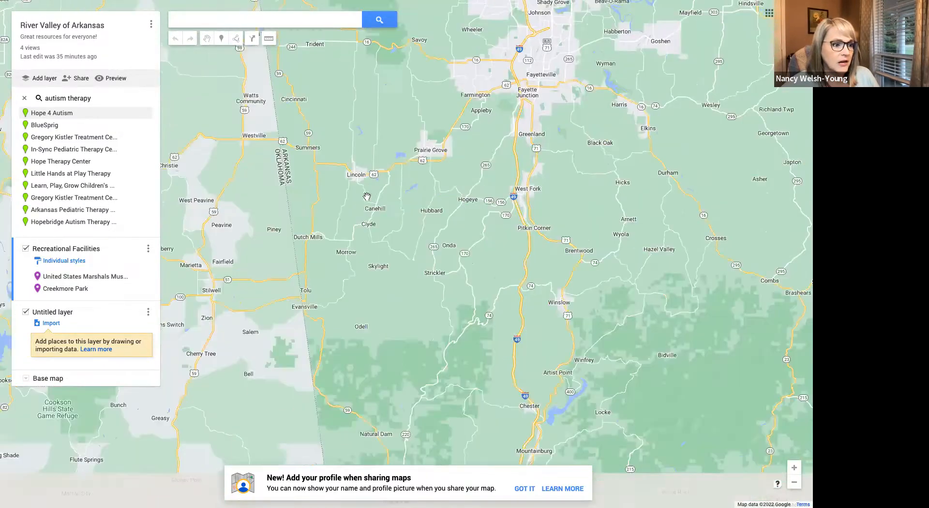
pyautogui.moveTo(385, 344); pyautogui.dragTo(346, 116)
pyautogui.moveTo(481, 307); pyautogui.dragTo(460, 40)
pyautogui.scroll(2, 373, 243)
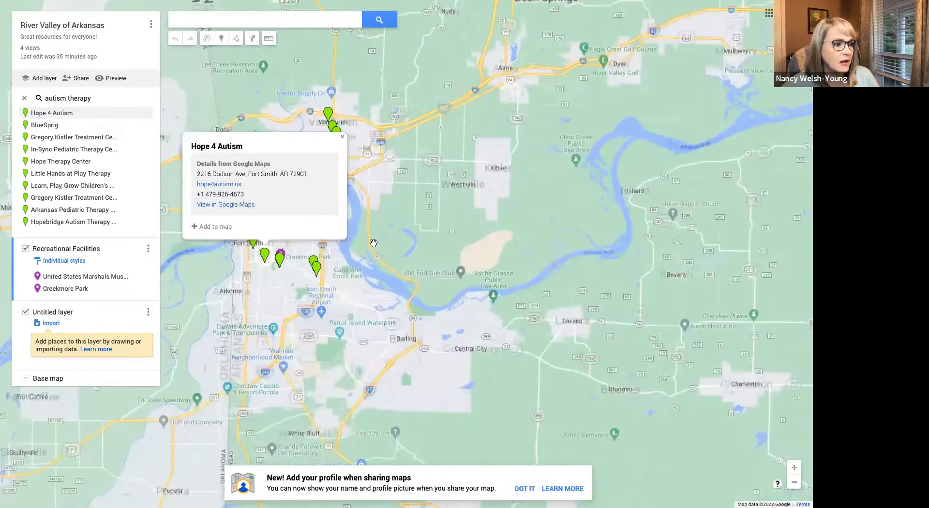
pyautogui.moveTo(480, 249); pyautogui.dragTo(484, 250)
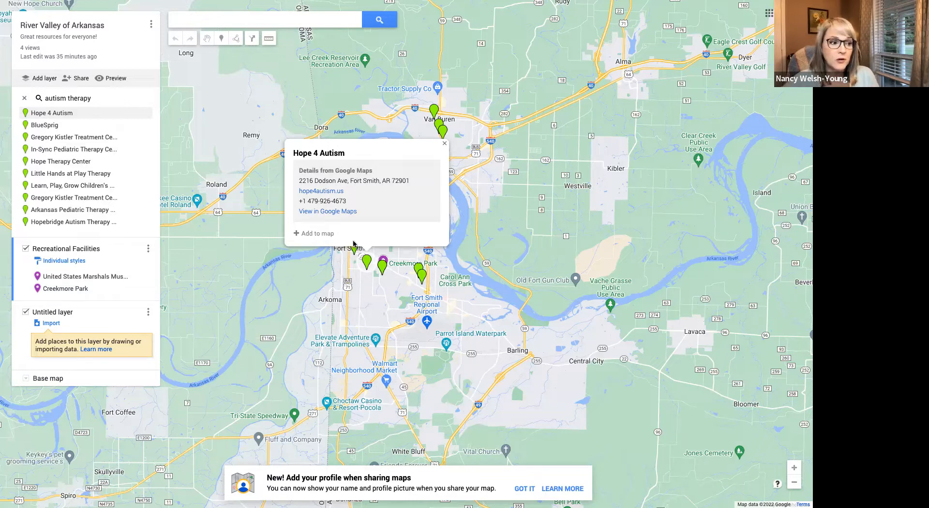
pyautogui.click(383, 266)
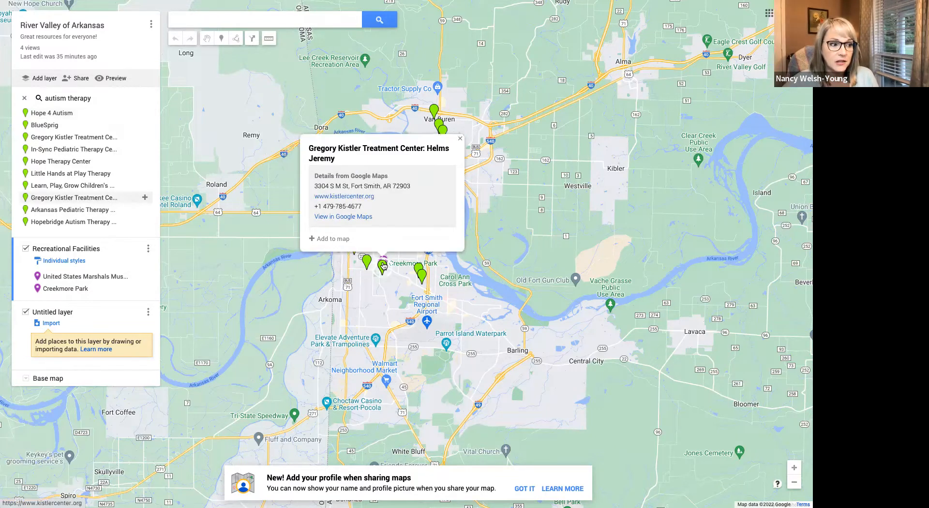
pyautogui.click(415, 271)
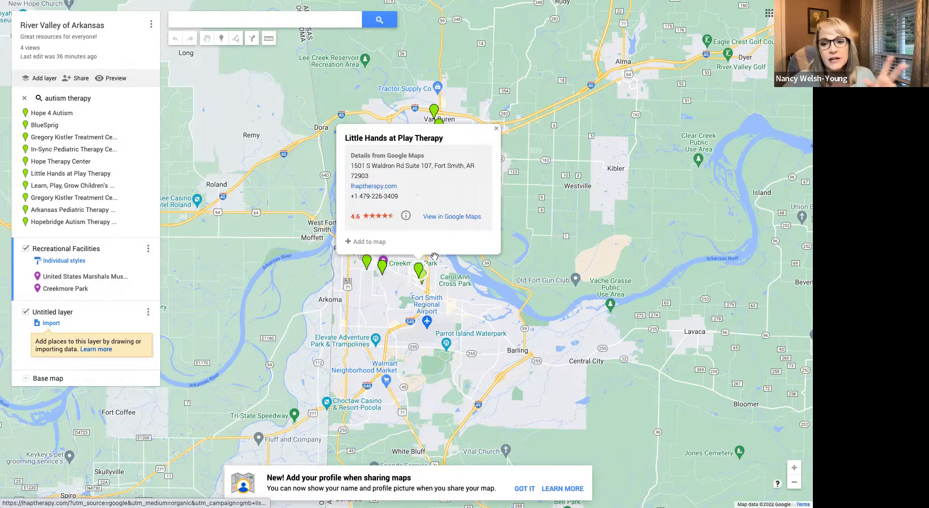
pyautogui.click(497, 130)
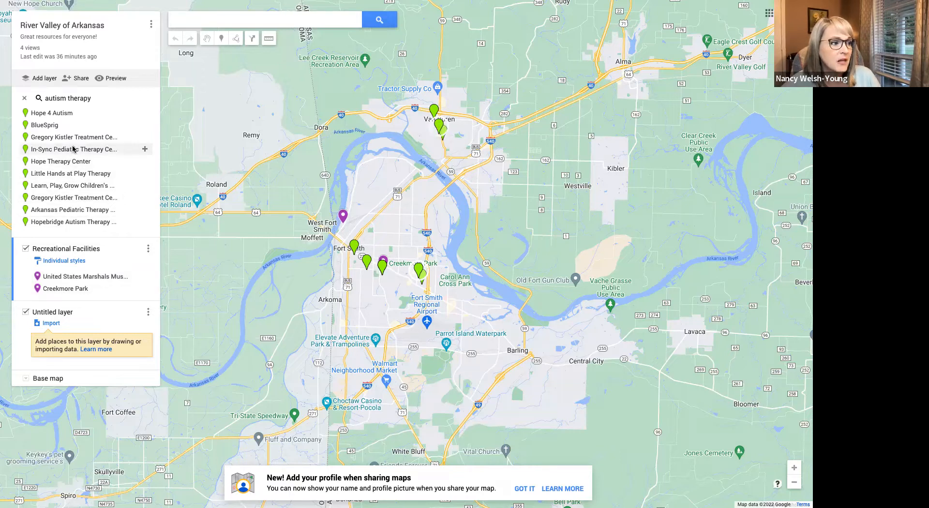
# - View the details of In-Sync Pediatric Therapy Center in Van Buren and another therapy result in Fort Smith
pyautogui.click(58, 149)
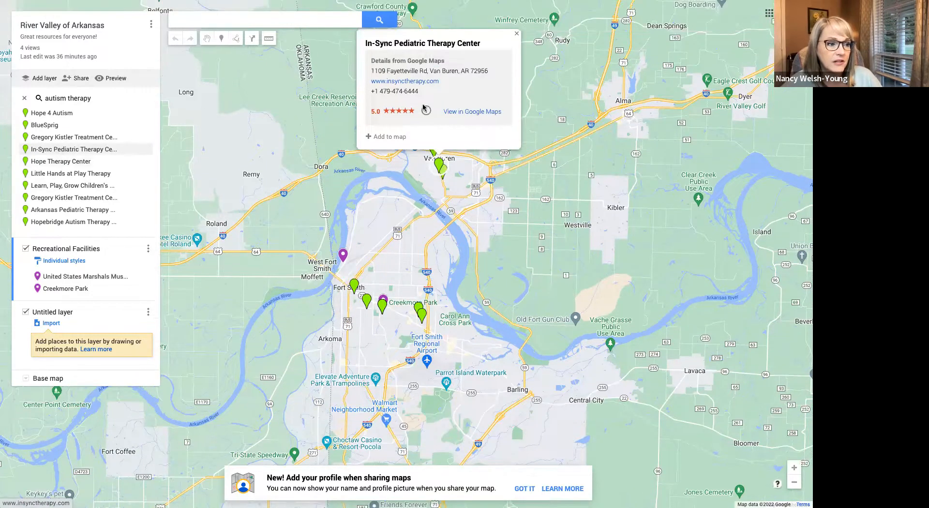
pyautogui.click(444, 174)
pyautogui.click(352, 287)
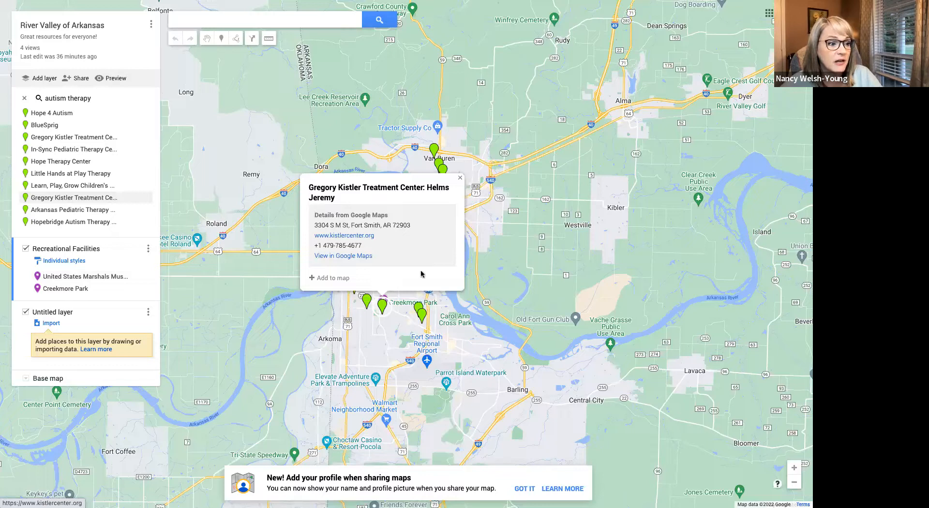
# - Add Gregory Kistler Treatment Center and Arkansas Pediatric Therapy Services from the search results to the Recreational Facilities layer
pyautogui.click(90, 137)
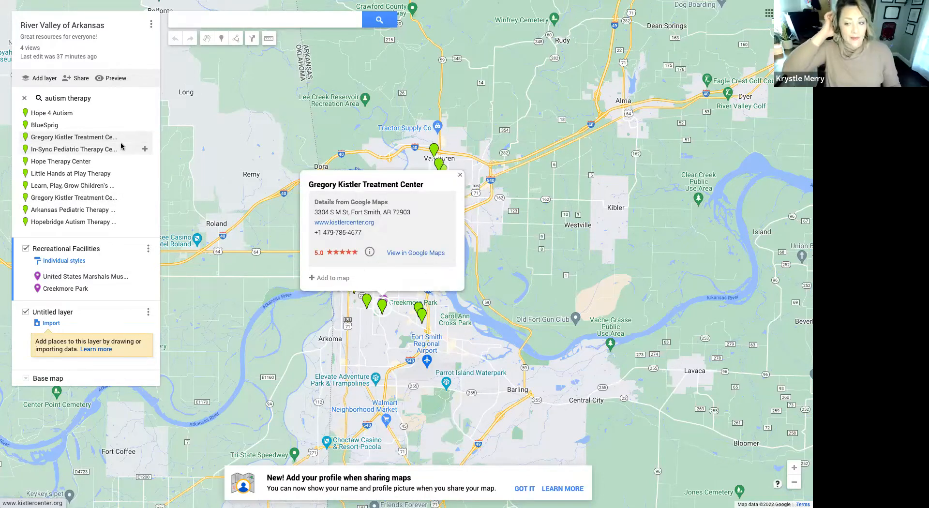
pyautogui.click(333, 279)
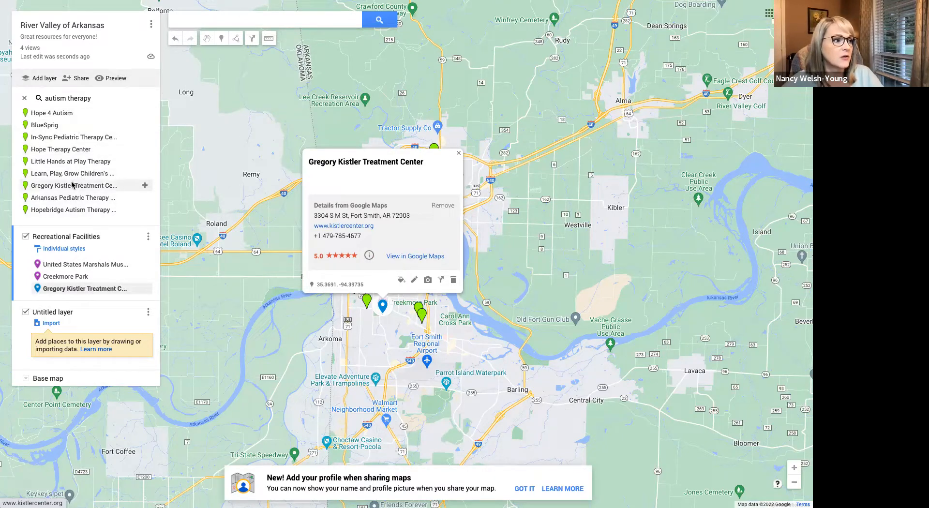
pyautogui.click(65, 197)
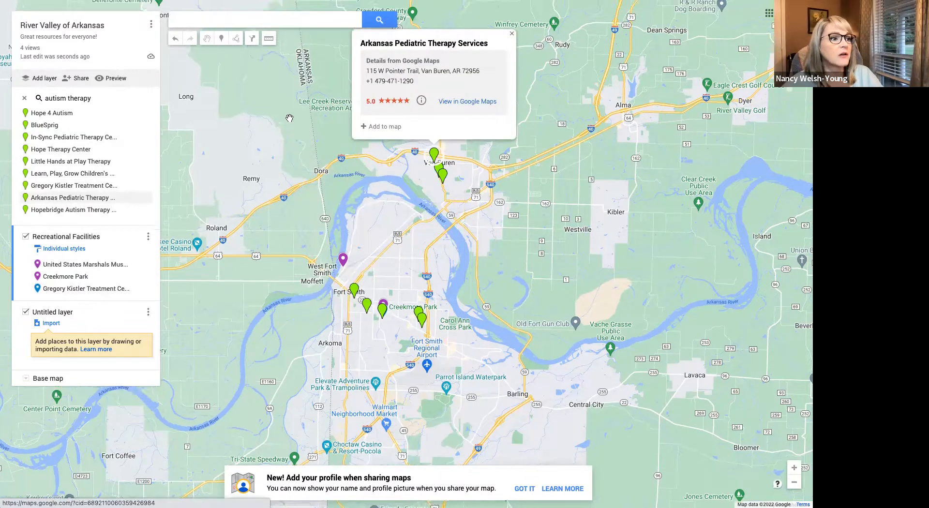
pyautogui.click(373, 129)
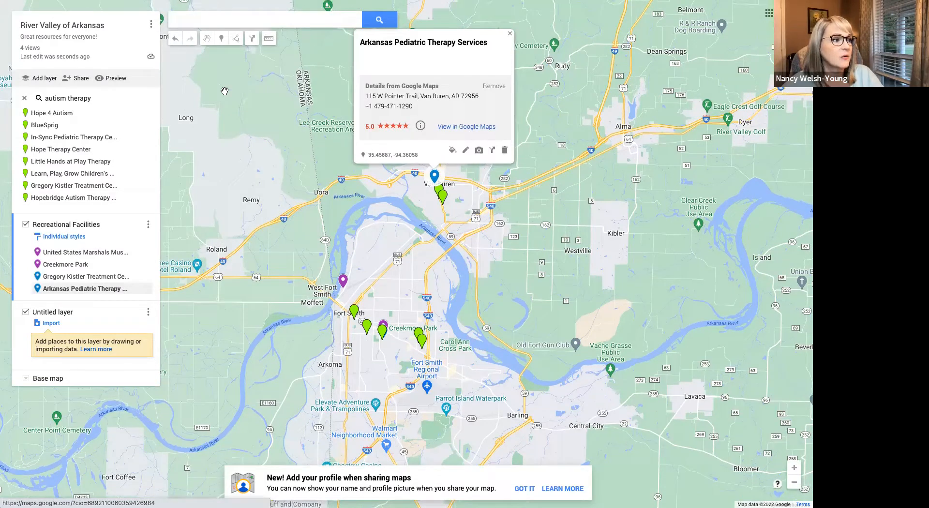
pyautogui.click(261, 139)
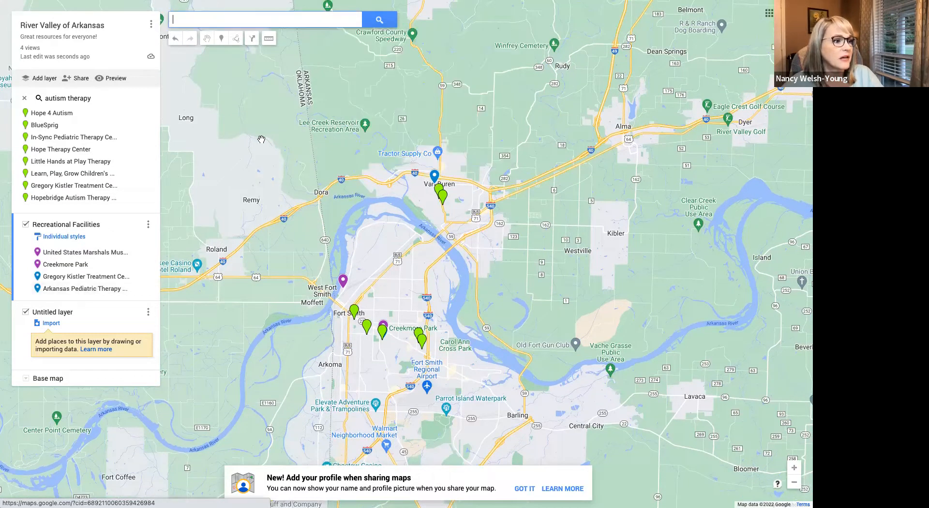
# - Change the Arkansas Pediatric Therapy Services marker color to pinkish red and close its details
pyautogui.click(435, 176)
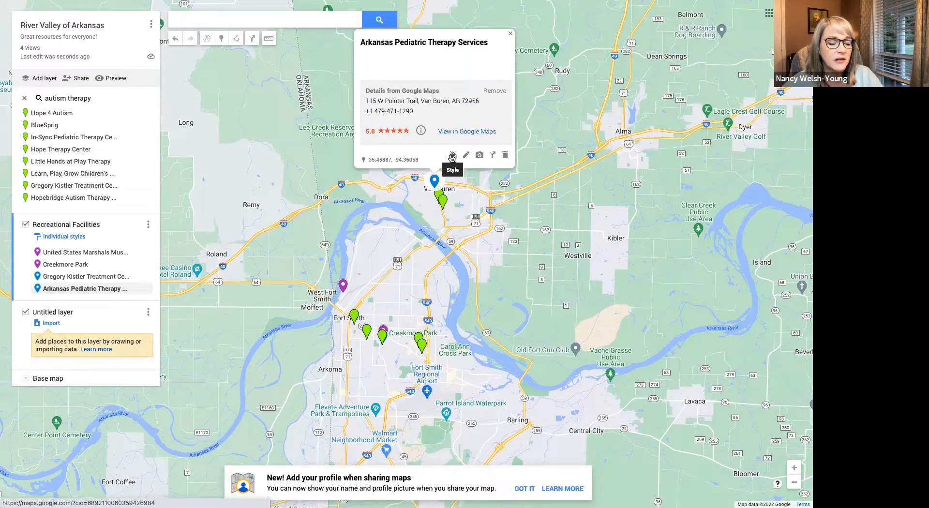
pyautogui.click(452, 156)
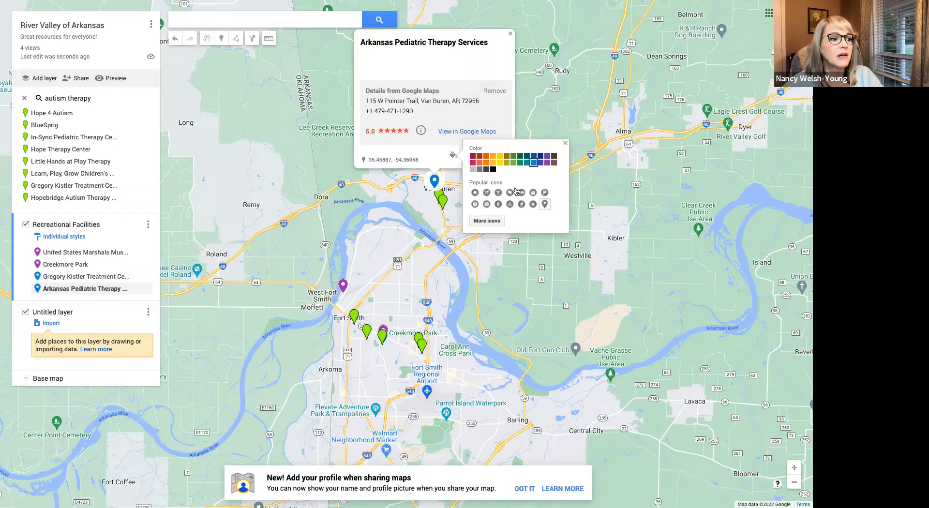
pyautogui.click(471, 163)
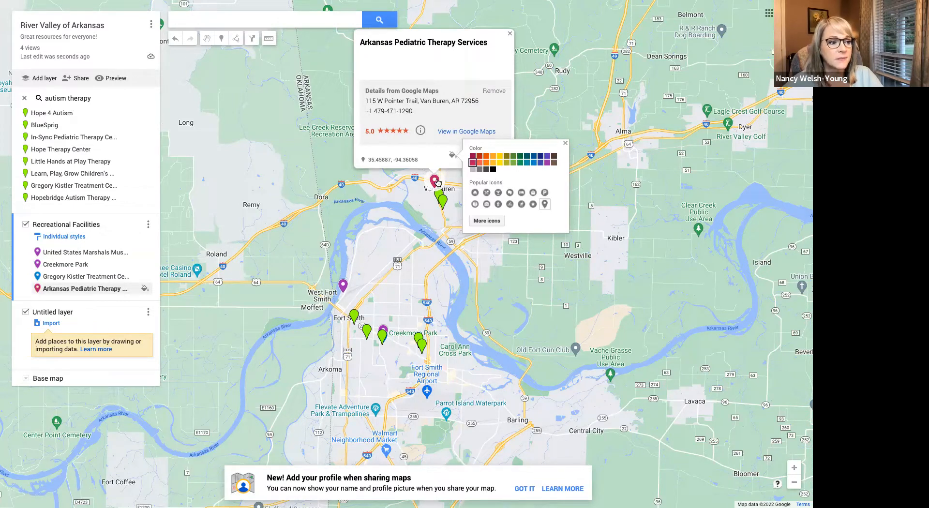
pyautogui.click(424, 236)
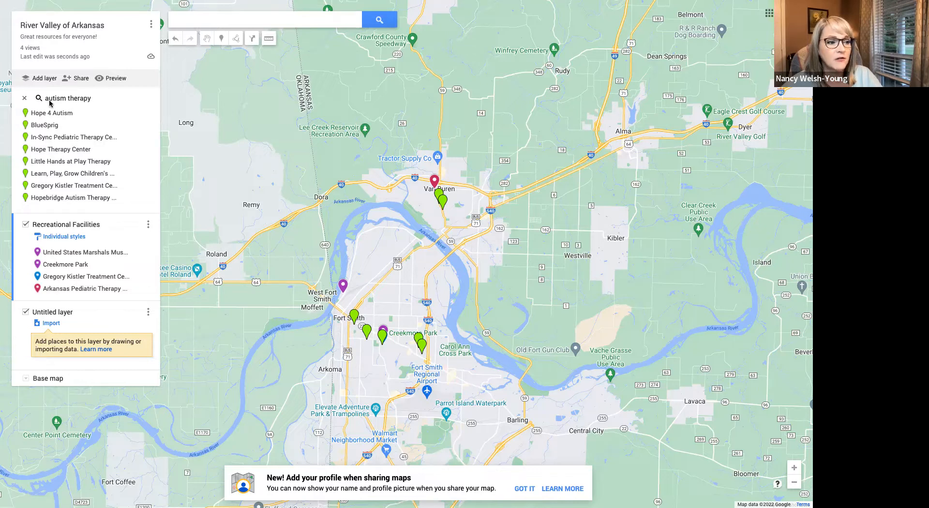
# - Clear the autism therapy search results, and view and close the details of the Arkansas Pediatric Therapy Services marker in Van Buren
pyautogui.click(23, 101)
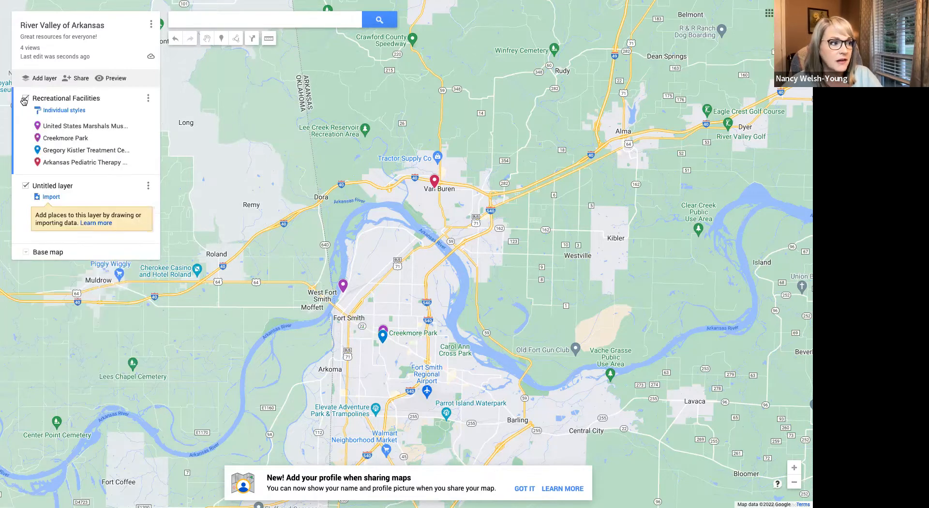
pyautogui.click(434, 182)
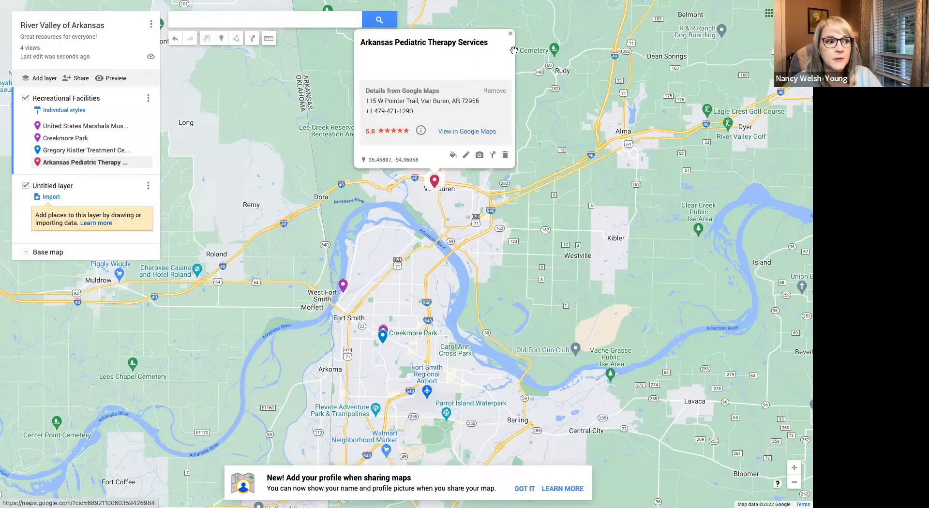
pyautogui.click(511, 34)
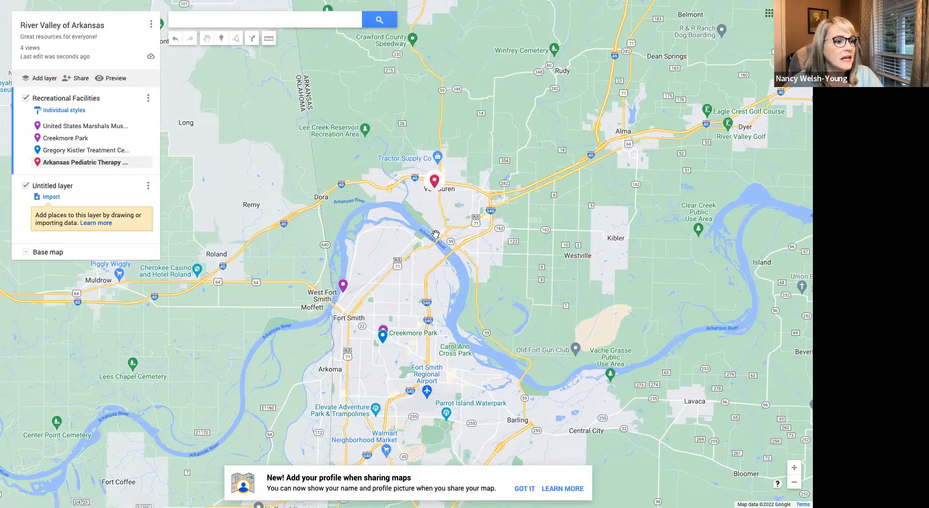
pyautogui.scroll(3, 436, 234)
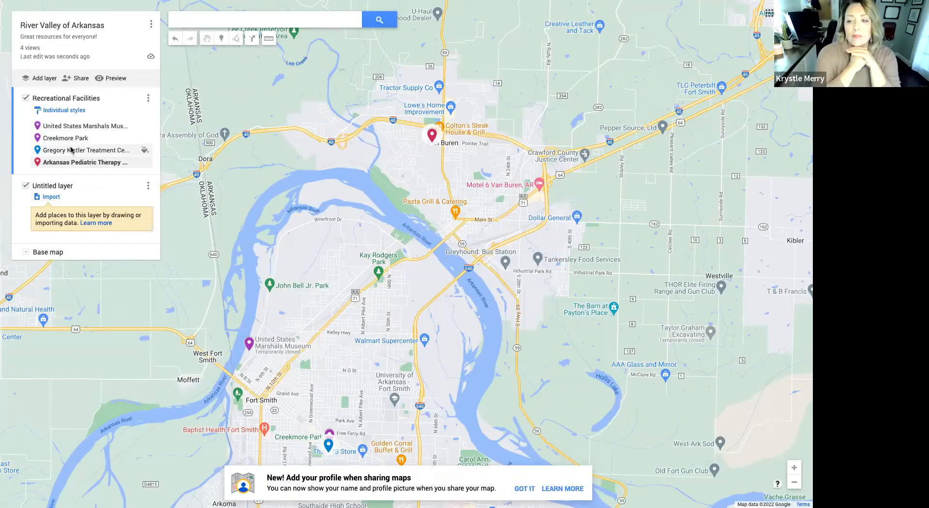
# - Add another layer and rename the untitled layer directly below Recreational Facilities as Autism Therapy Clinics
pyautogui.click(63, 150)
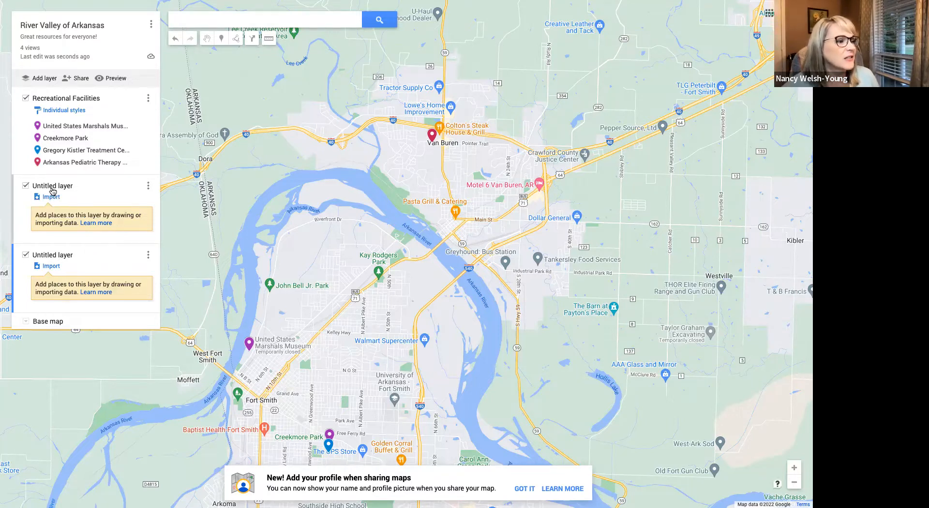
pyautogui.click(148, 186)
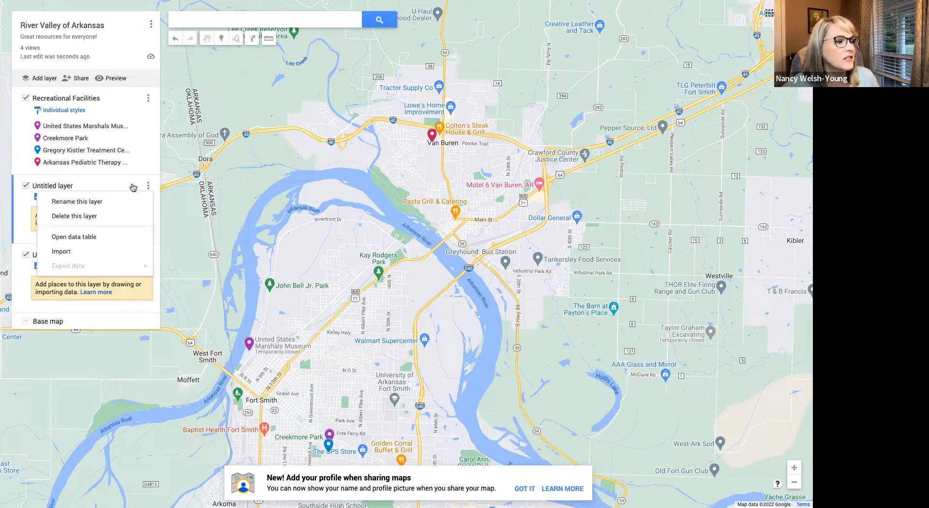
pyautogui.click(87, 204)
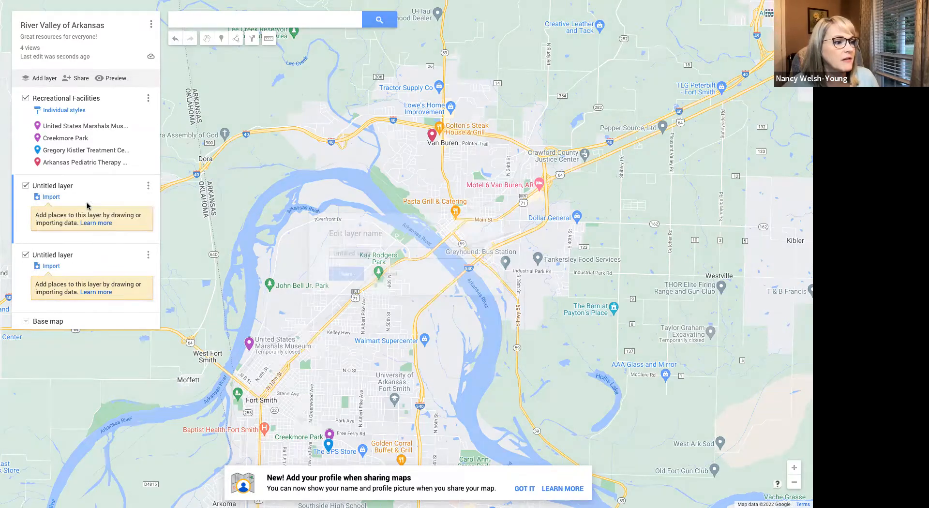
pyautogui.write('Auti')
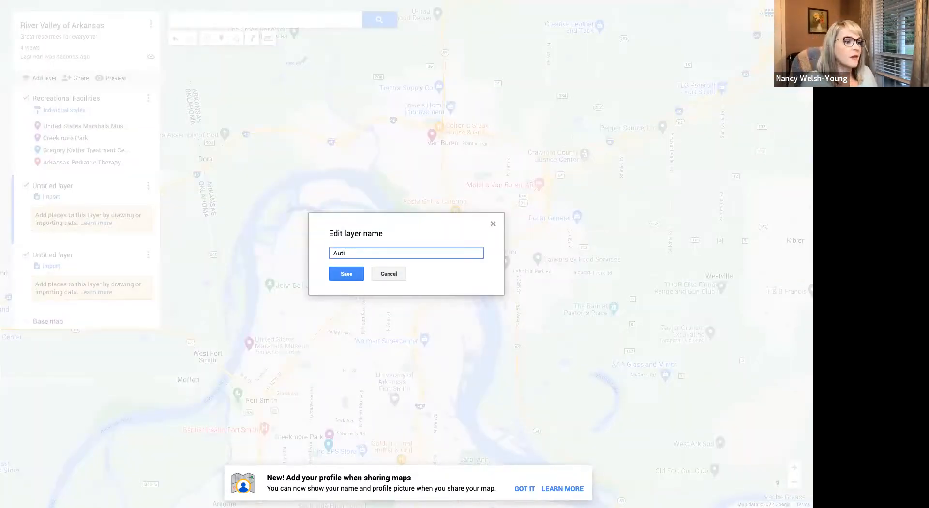
pyautogui.write('sm Thera')
pyautogui.press('BackSpace')
pyautogui.press('BackSpace')
pyautogui.press('BackSpace')
pyautogui.write('he')
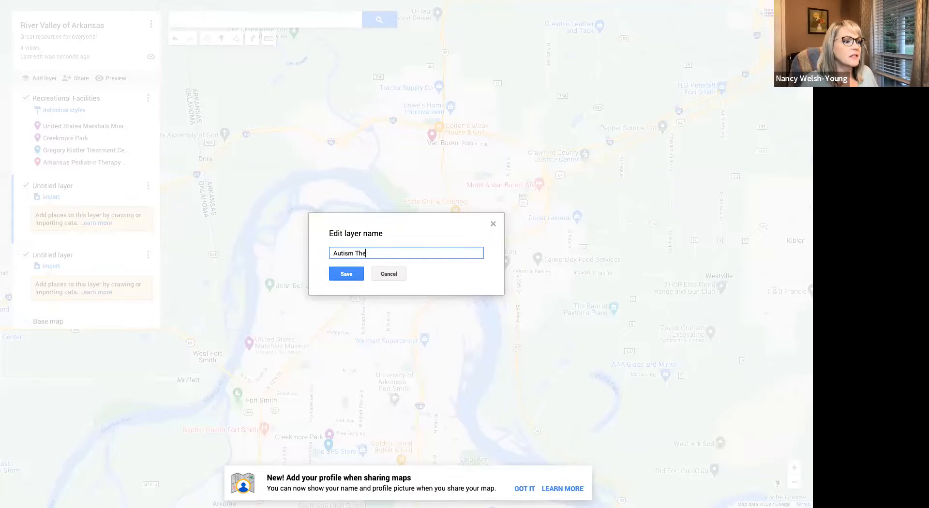
pyautogui.write('rapy Clinics')
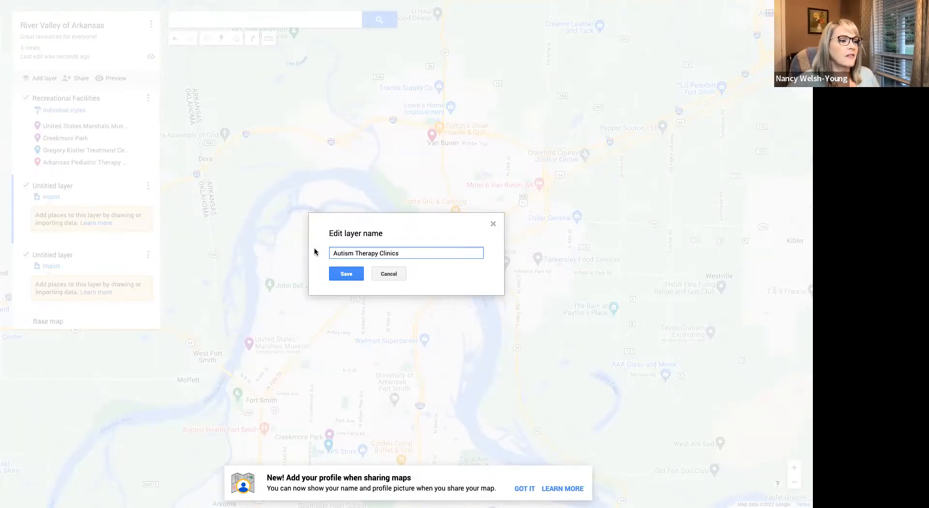
pyautogui.click(343, 274)
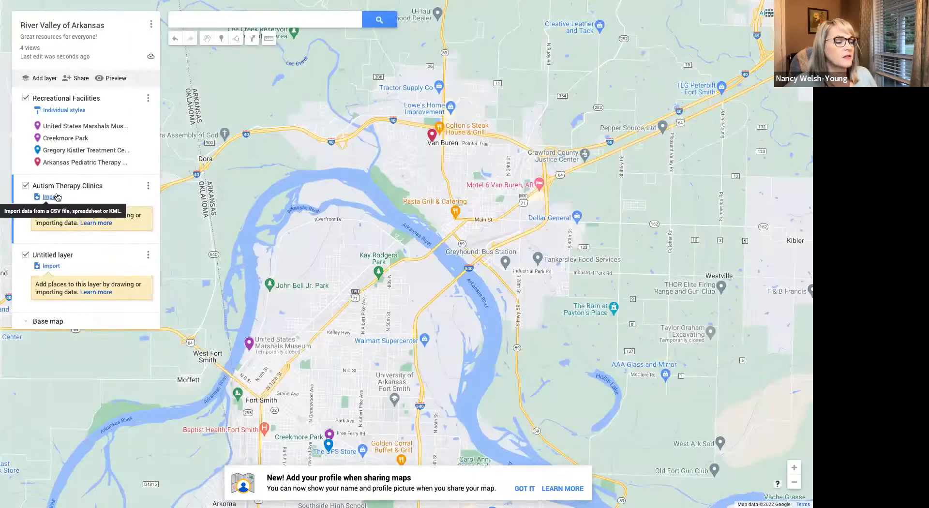
# - Move Gregory Kistler Treatment Center and Arkansas Pediatric Therapy Services from the Recreational Facilities layer into the Autism Therapy Clinics layer
pyautogui.click(75, 150)
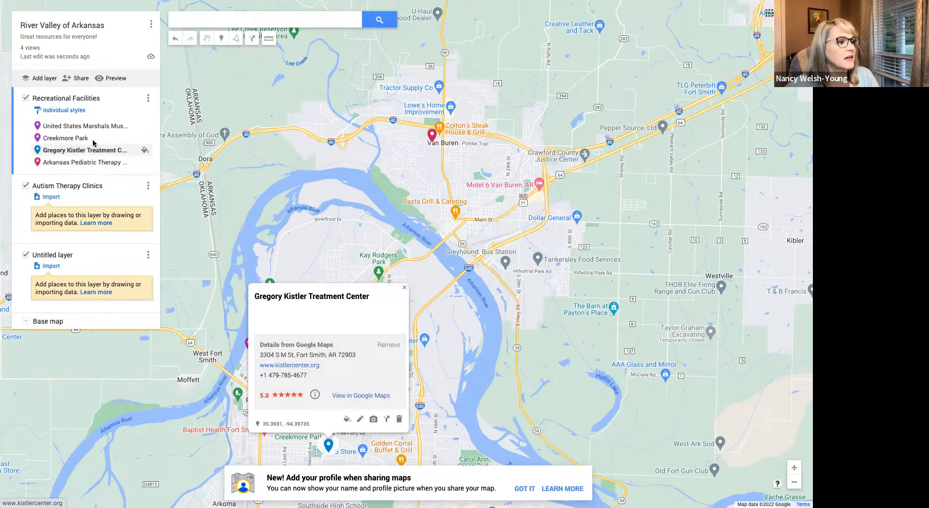
pyautogui.moveTo(98, 153); pyautogui.dragTo(129, 199)
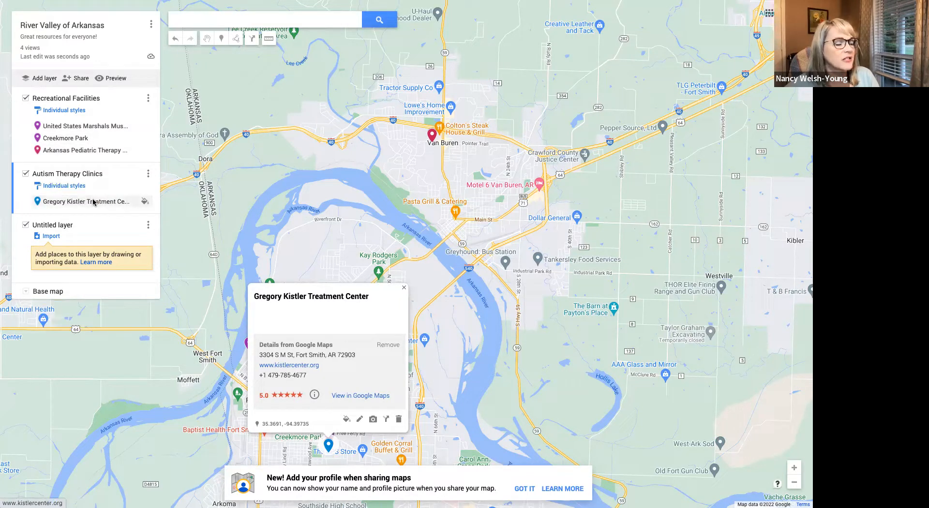
pyautogui.click(80, 153)
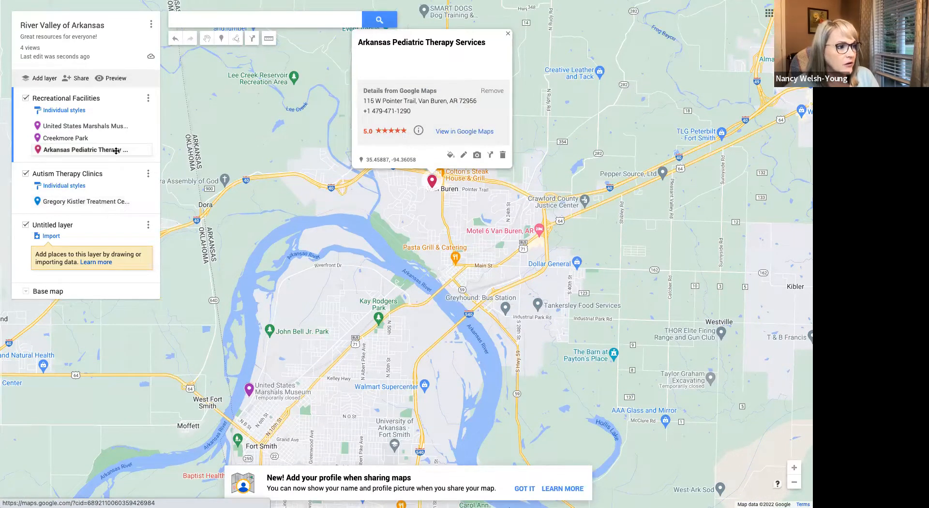
pyautogui.moveTo(120, 151); pyautogui.dragTo(129, 192)
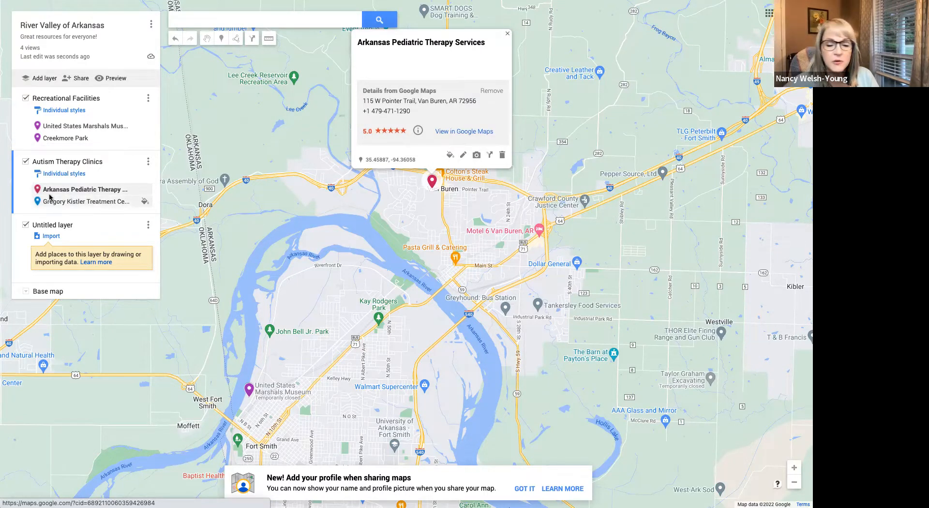
# - Change the Gregory Kistler Treatment Center marker color to the same pinkish red as Arkansas Pediatric Therapy Services and close its details
pyautogui.click(37, 202)
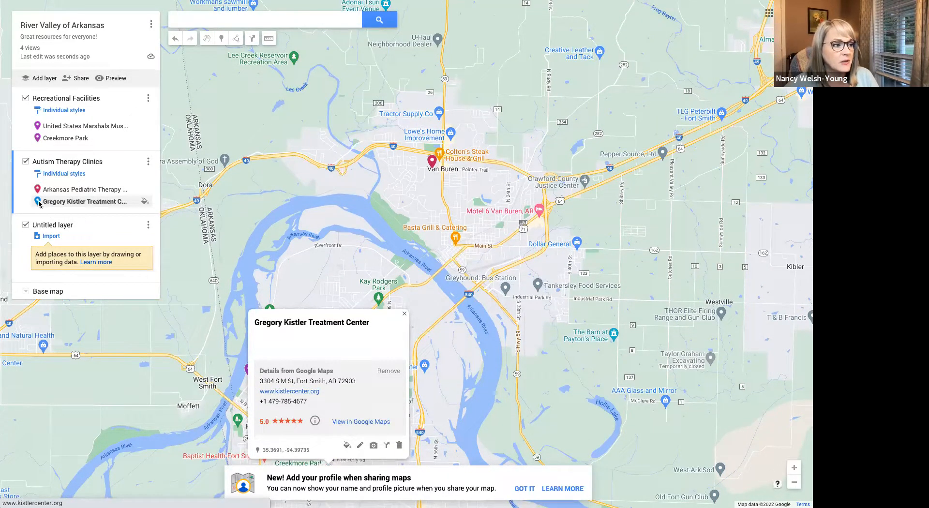
pyautogui.click(346, 445)
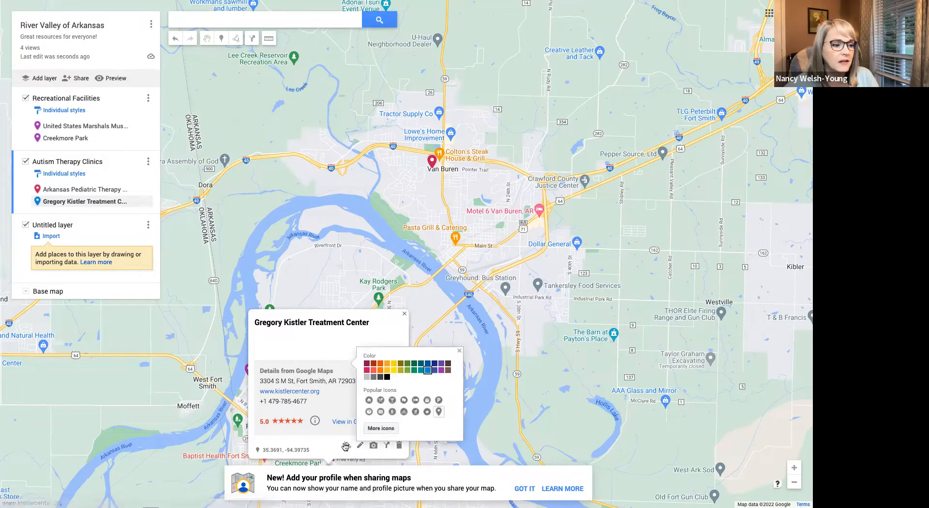
pyautogui.click(367, 370)
pyautogui.click(460, 350)
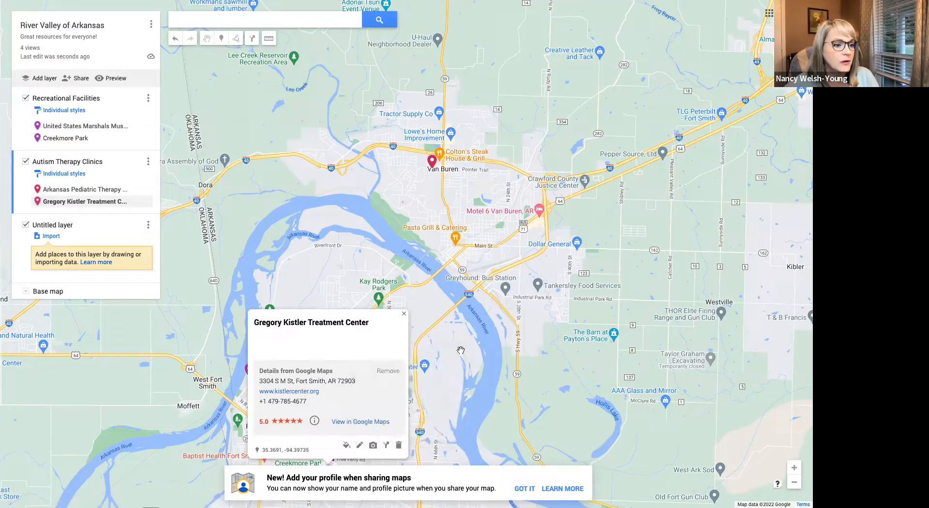
pyautogui.click(450, 377)
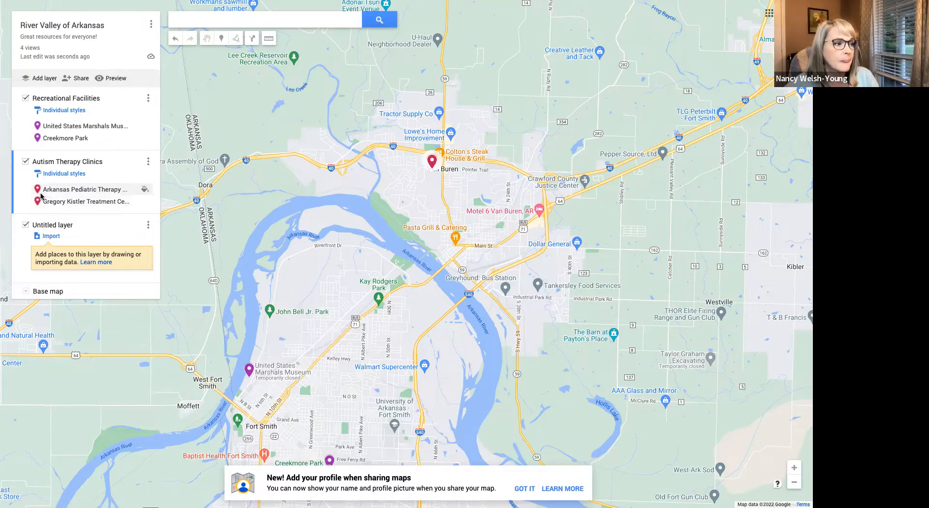
pyautogui.moveTo(360, 285); pyautogui.dragTo(328, 186)
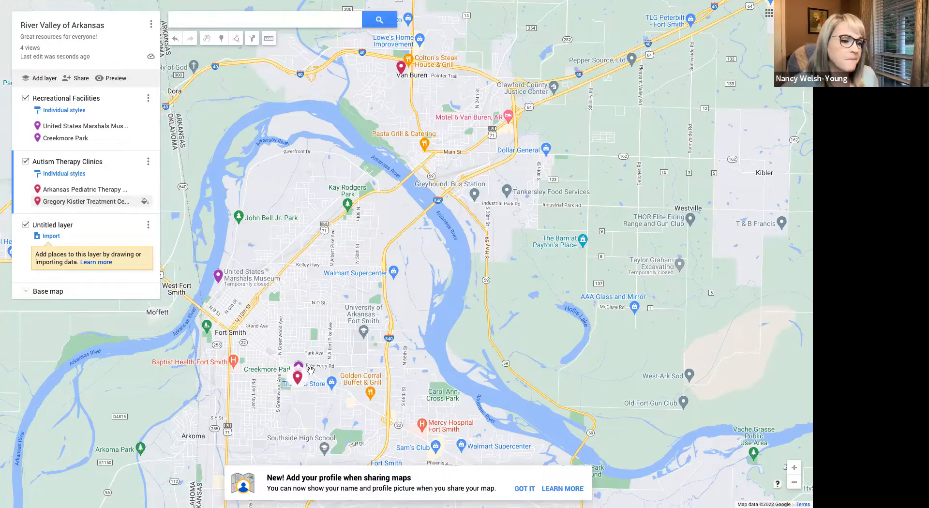
pyautogui.moveTo(388, 250); pyautogui.dragTo(324, 218)
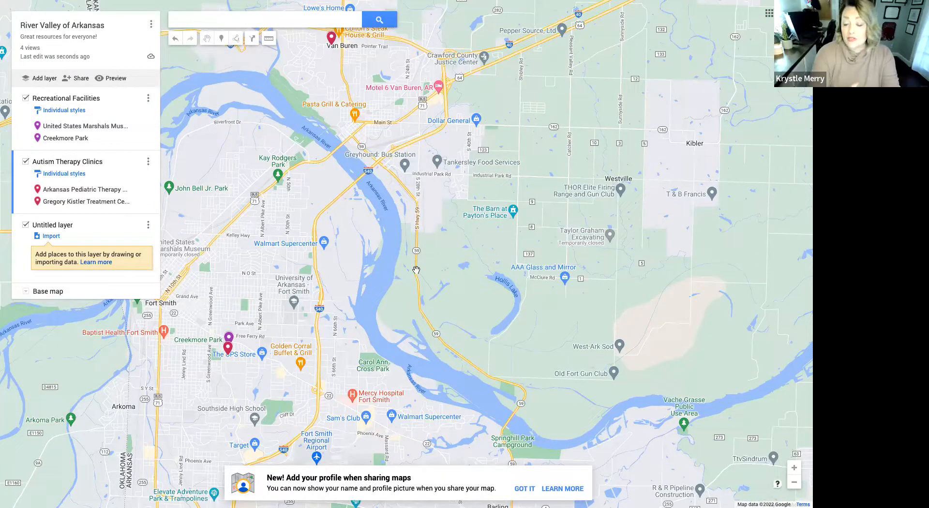
pyautogui.moveTo(475, 313); pyautogui.dragTo(426, 313)
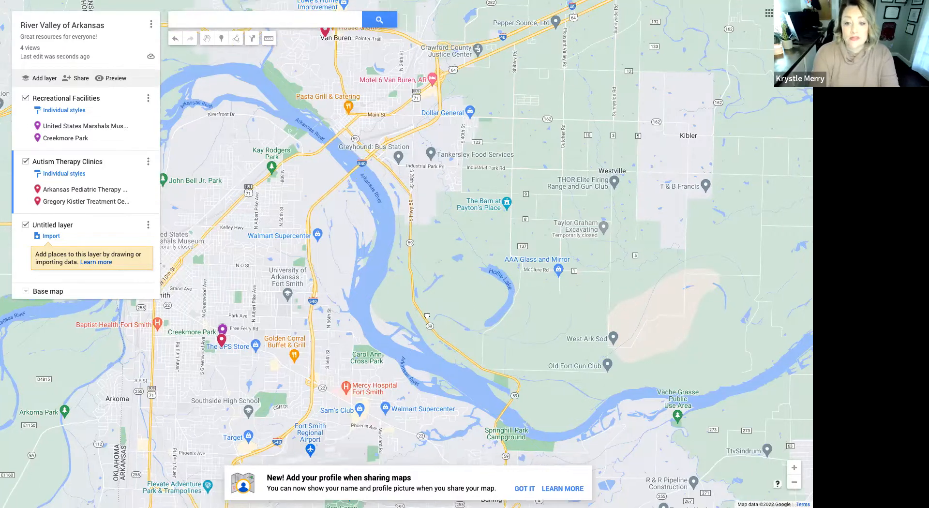